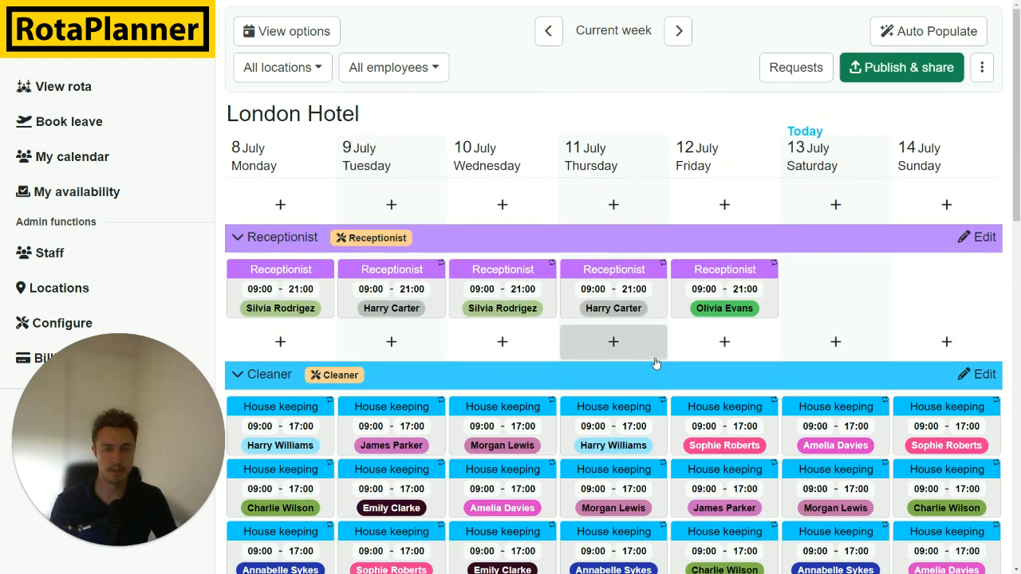
# - Allow staff to request the Receptionist shift on Thursday 11 July and save the change
pyautogui.click(659, 303)
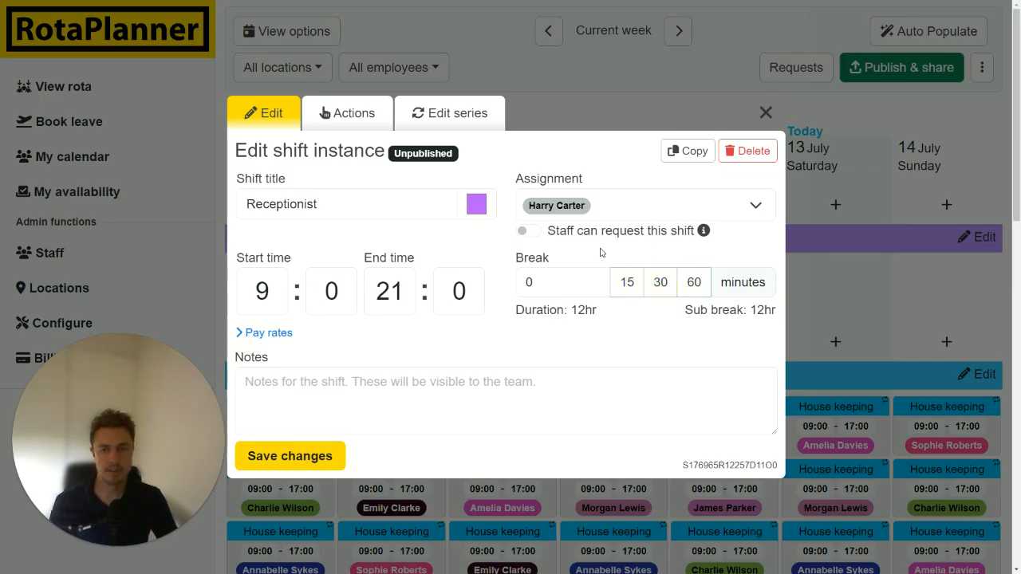
pyautogui.click(561, 233)
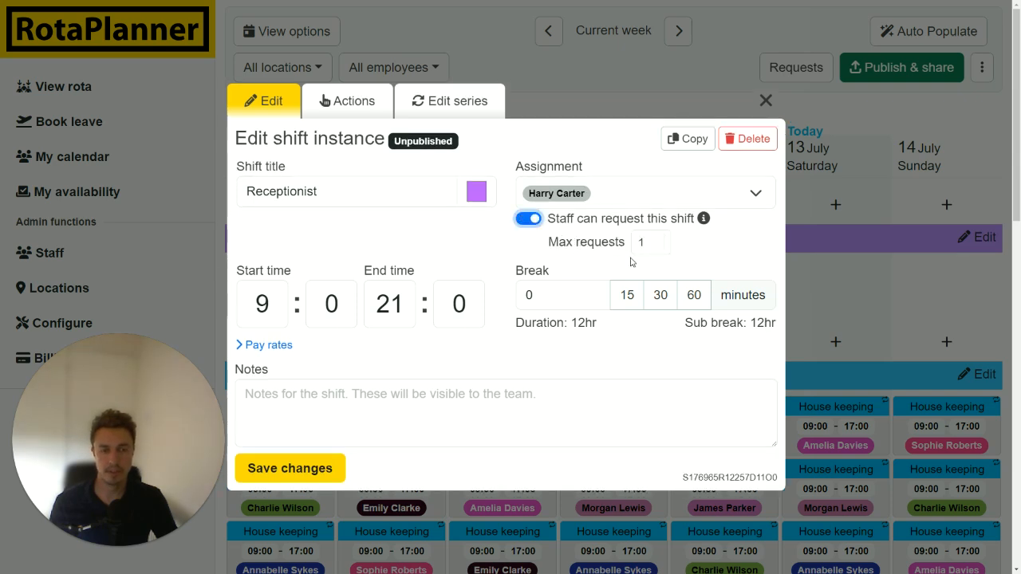
pyautogui.click(325, 475)
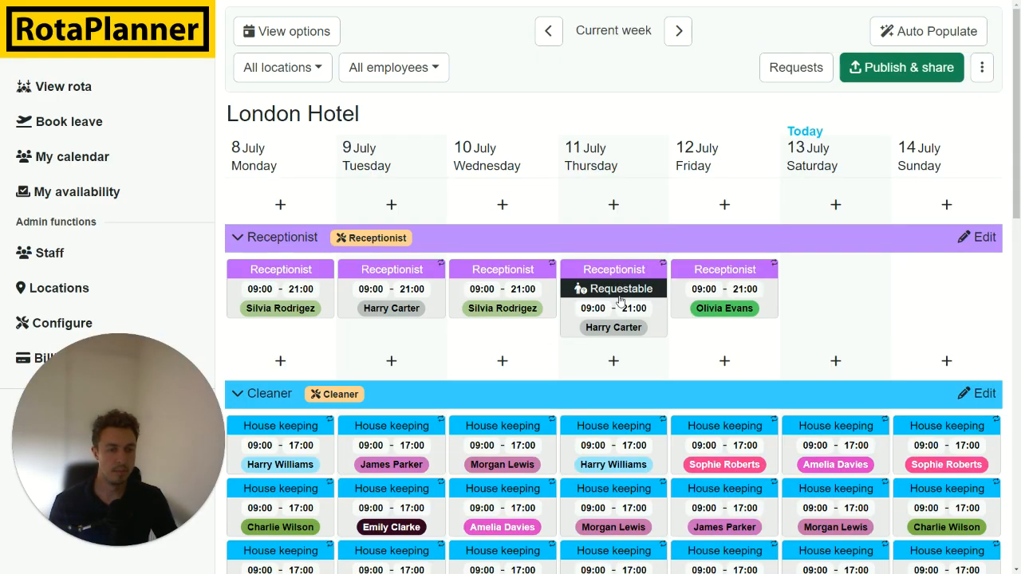
# - Check the request action on the Thursday 11 July Receptionist shift and the list of requests awaiting action
pyautogui.click(621, 300)
pyautogui.click(361, 109)
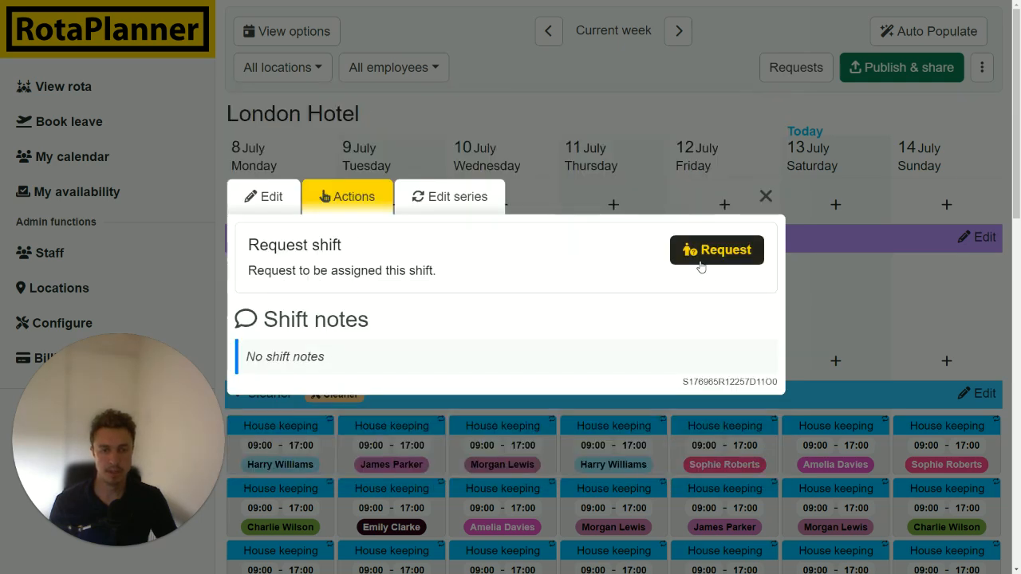
pyautogui.click(826, 291)
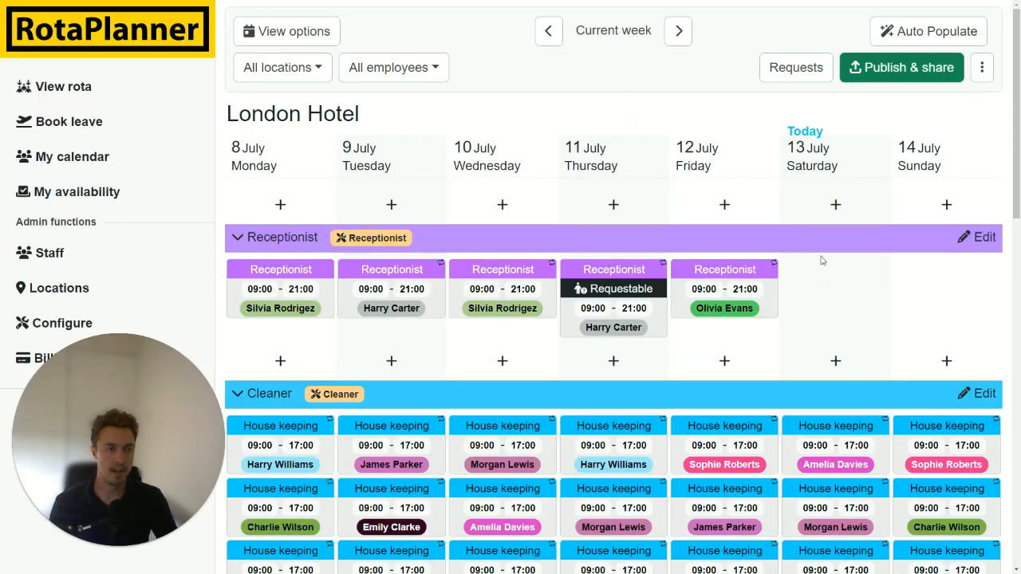
pyautogui.click(797, 76)
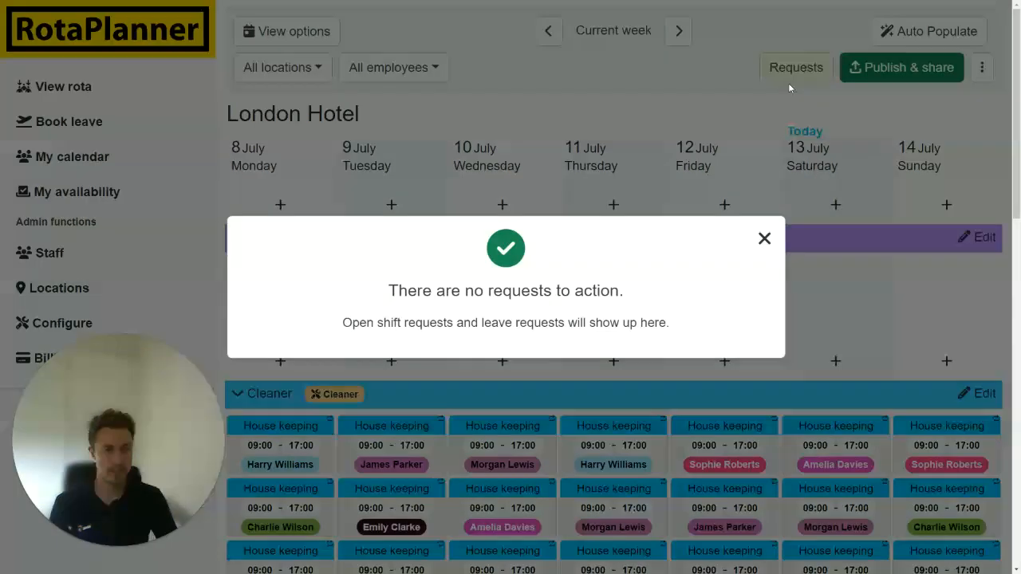
pyautogui.click(852, 167)
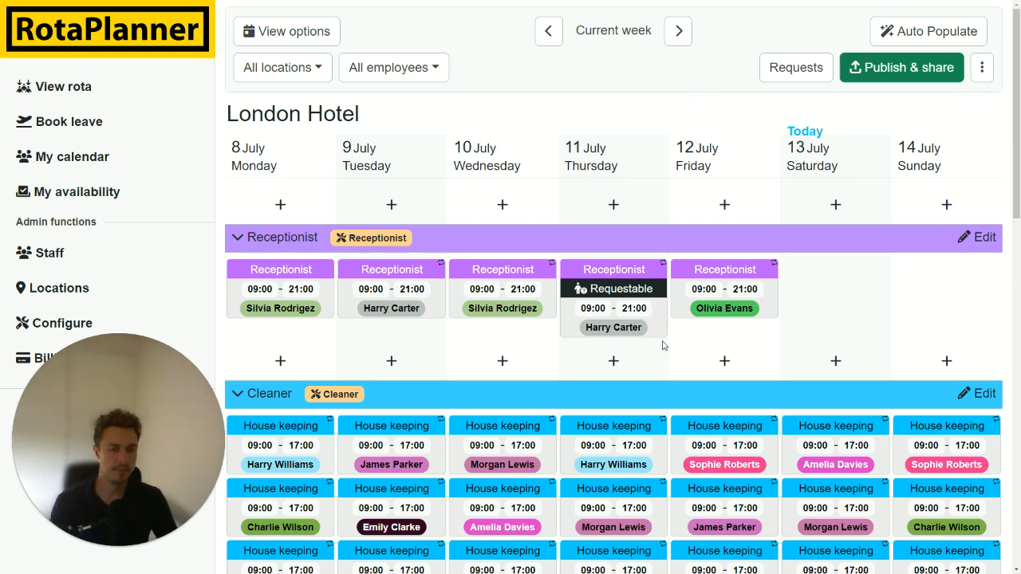
# - Set the maximum requests for the Thursday 11 July Receptionist shift to 3 and save the change
pyautogui.click(664, 328)
pyautogui.click(653, 242)
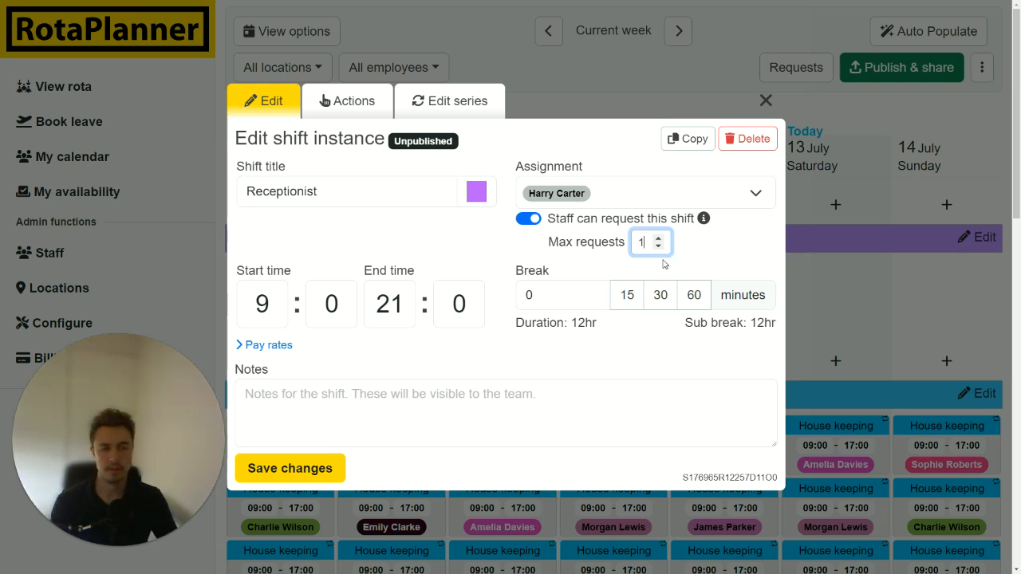
pyautogui.press('Up')
pyautogui.press('Up')
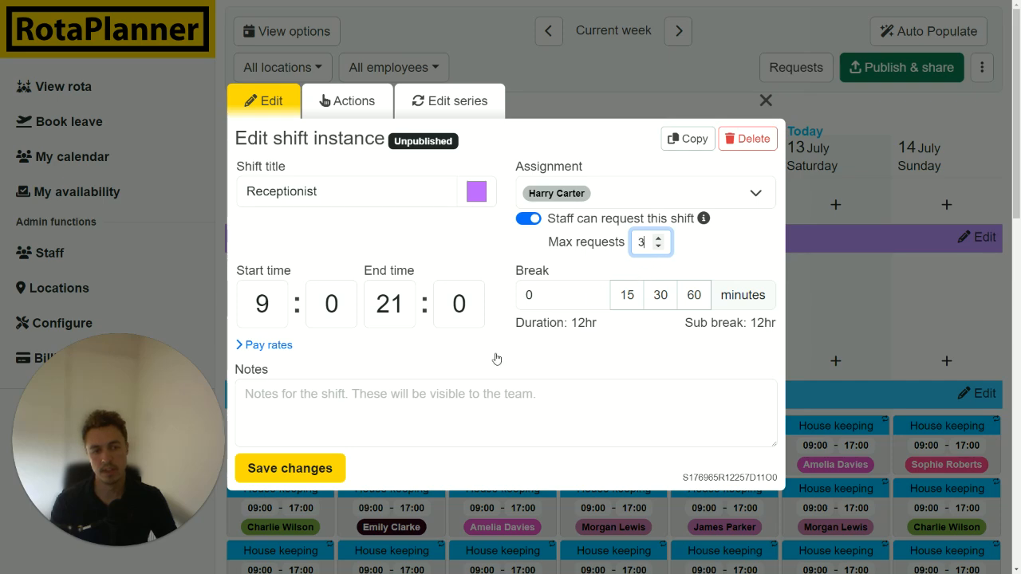
pyautogui.click(325, 469)
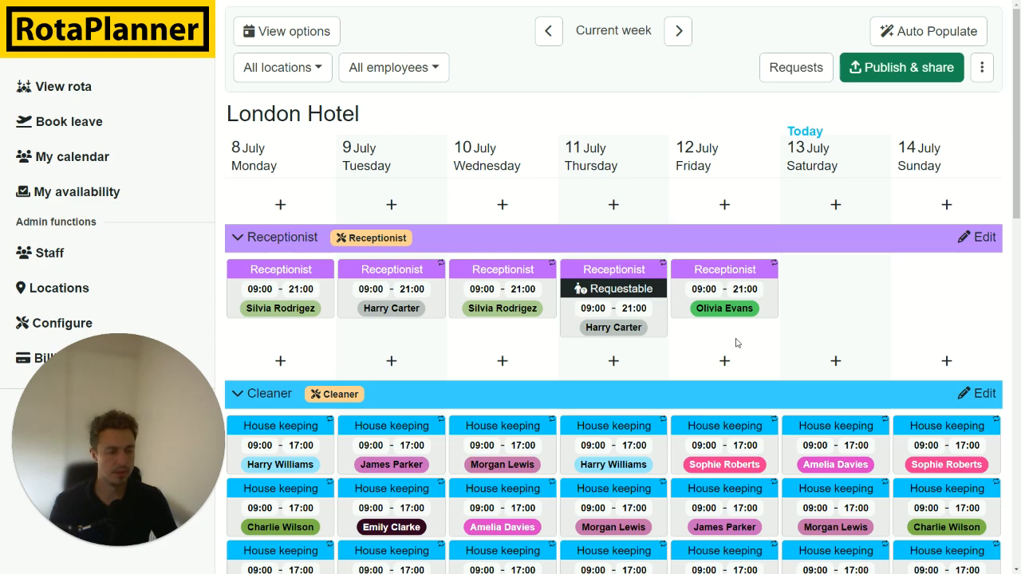
# - Review which shifts are waiting to be published and the staff notification options, without publishing
pyautogui.click(907, 68)
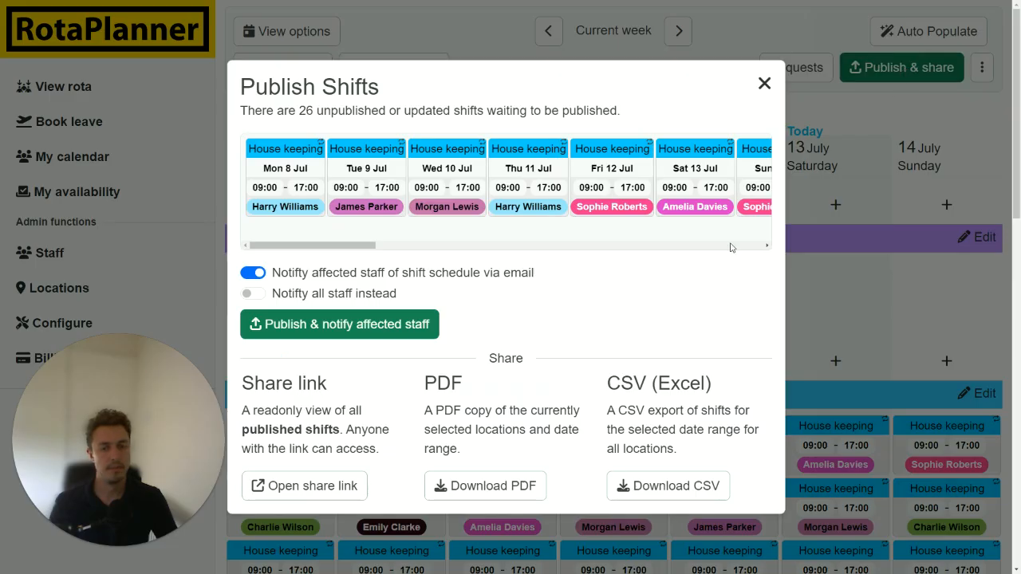
pyautogui.click(836, 289)
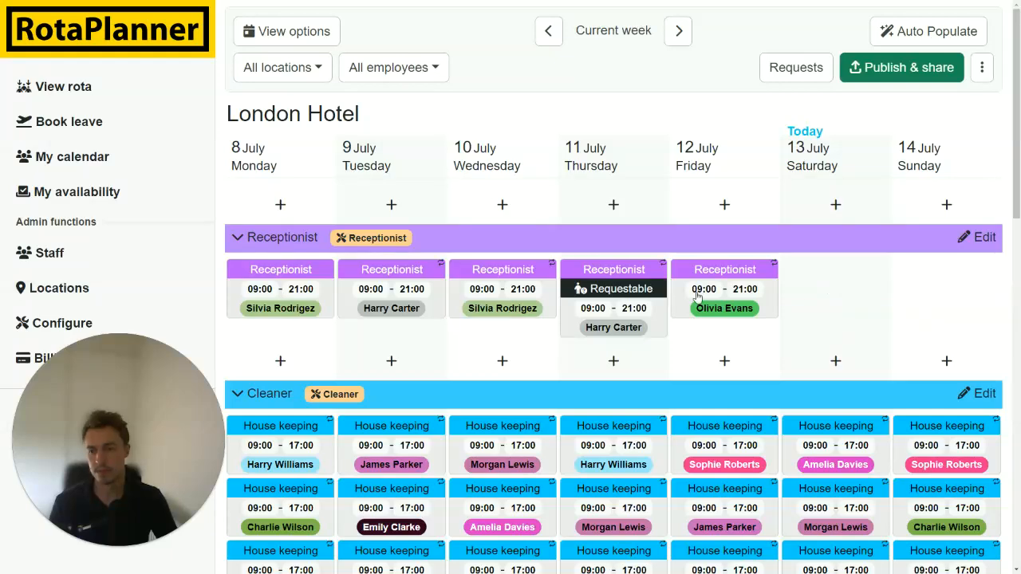
# - Examine the third listed employee's email field and access invite settings in the staff records, and return to the rota
pyautogui.click(57, 255)
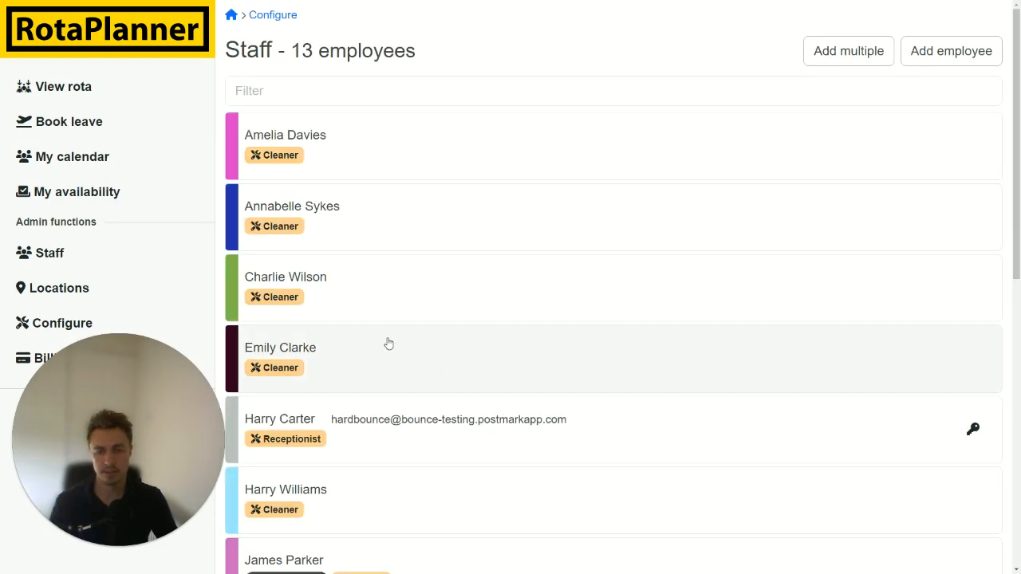
pyautogui.click(401, 309)
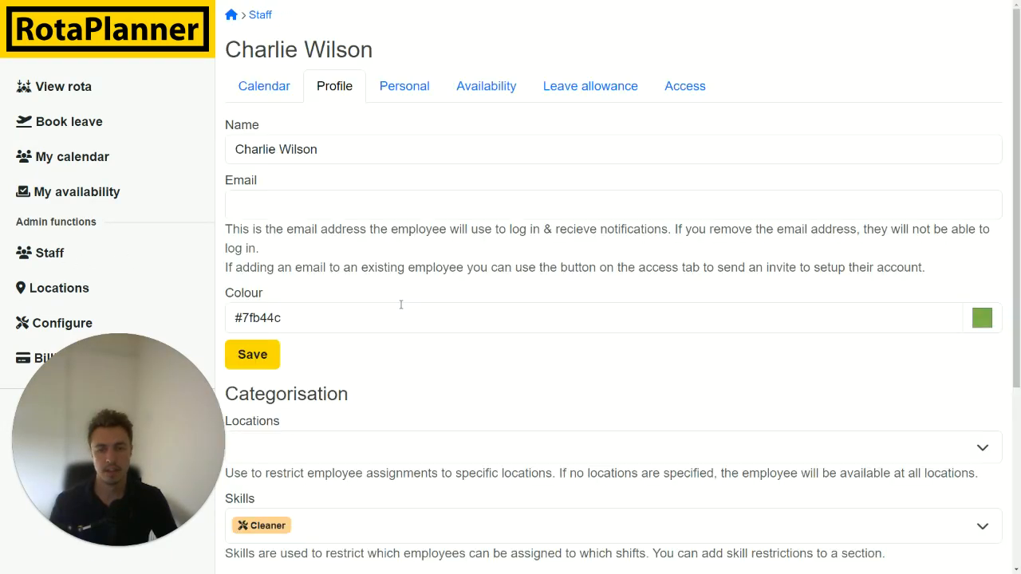
pyautogui.click(305, 212)
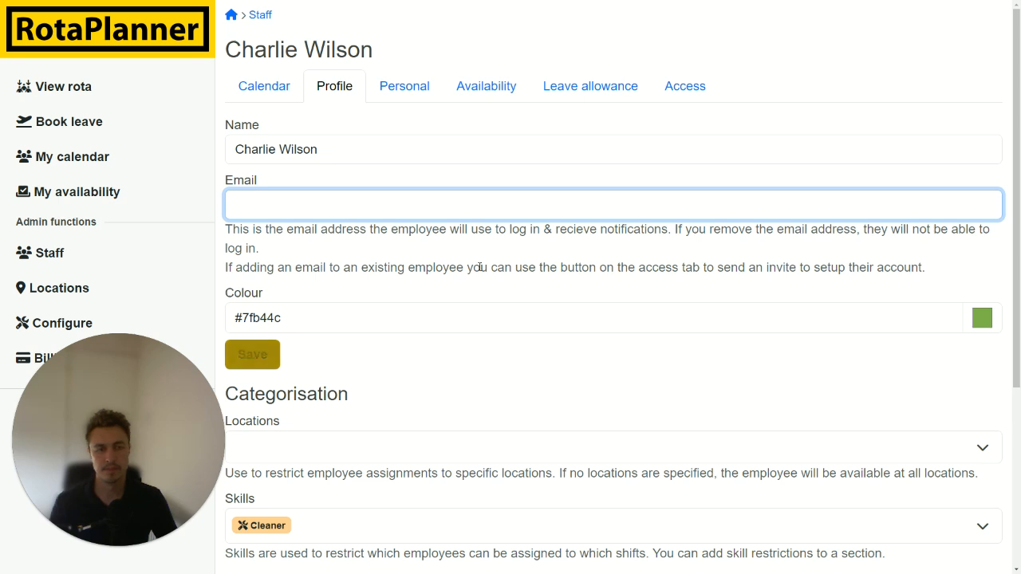
pyautogui.click(688, 87)
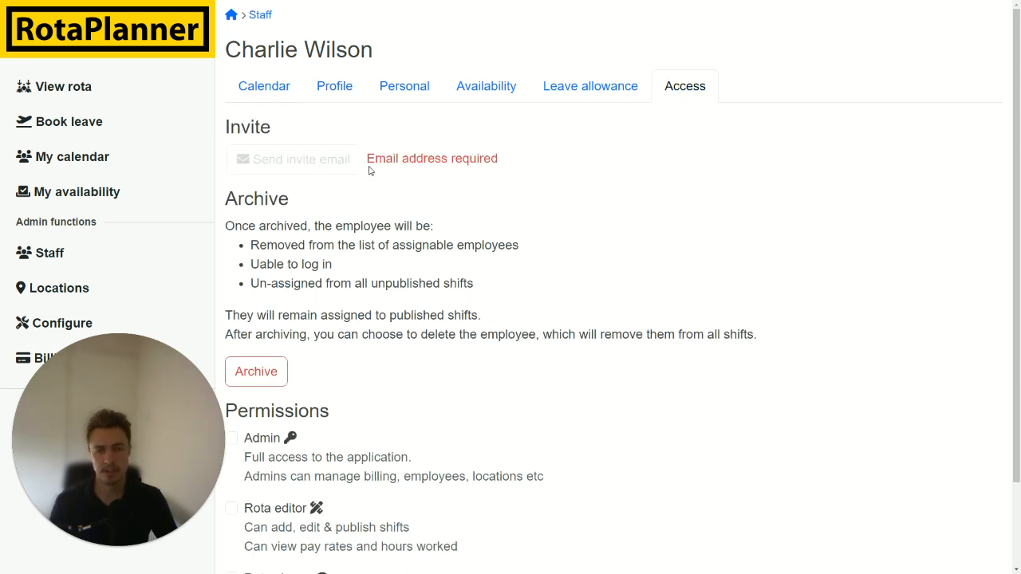
pyautogui.click(128, 45)
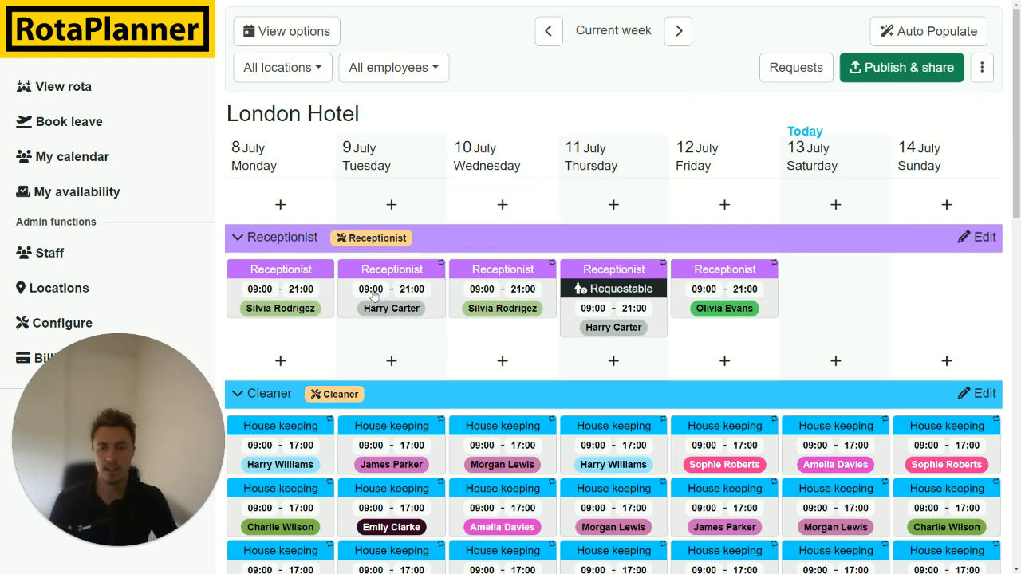
pyautogui.scroll(-2, 167, 253)
# - Open the configuration settings and view the available privacy mode options without changing them
pyautogui.click(82, 323)
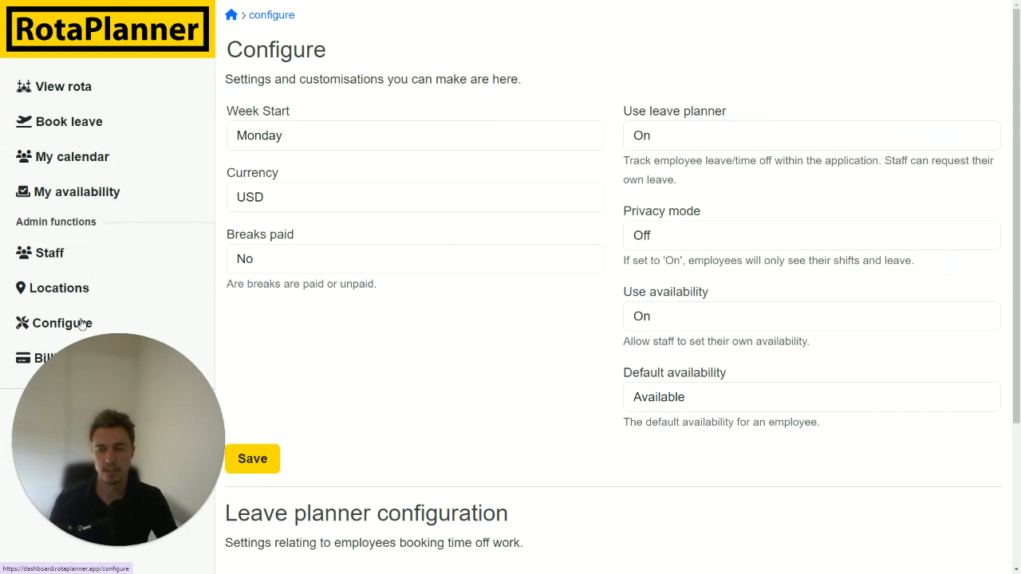
pyautogui.click(691, 241)
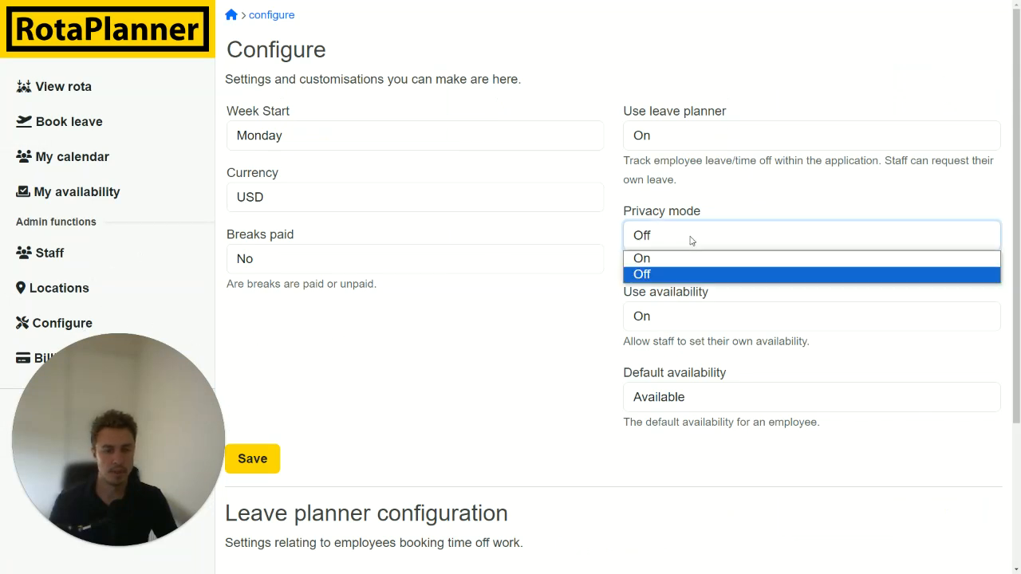
pyautogui.click(698, 243)
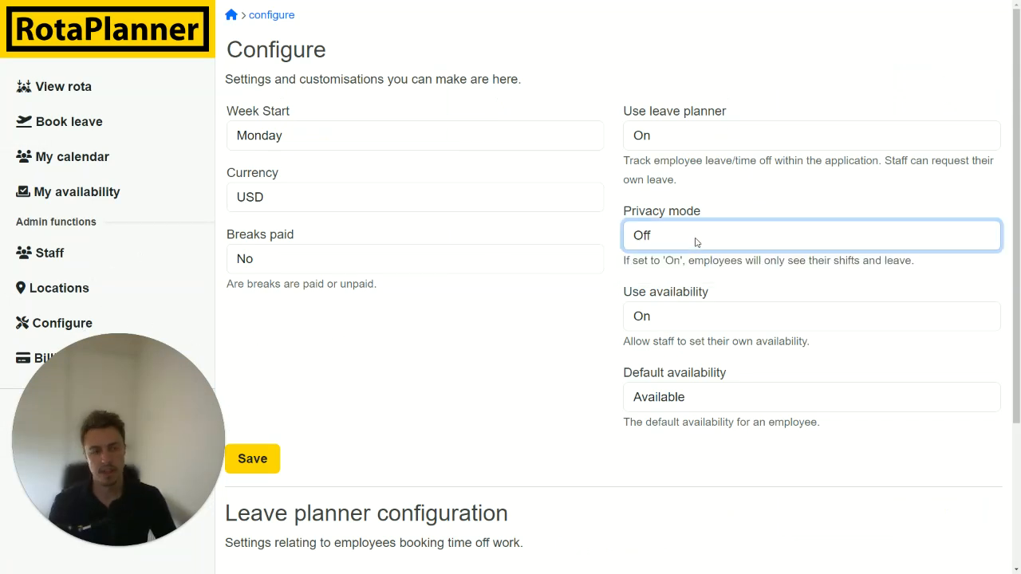
pyautogui.click(720, 207)
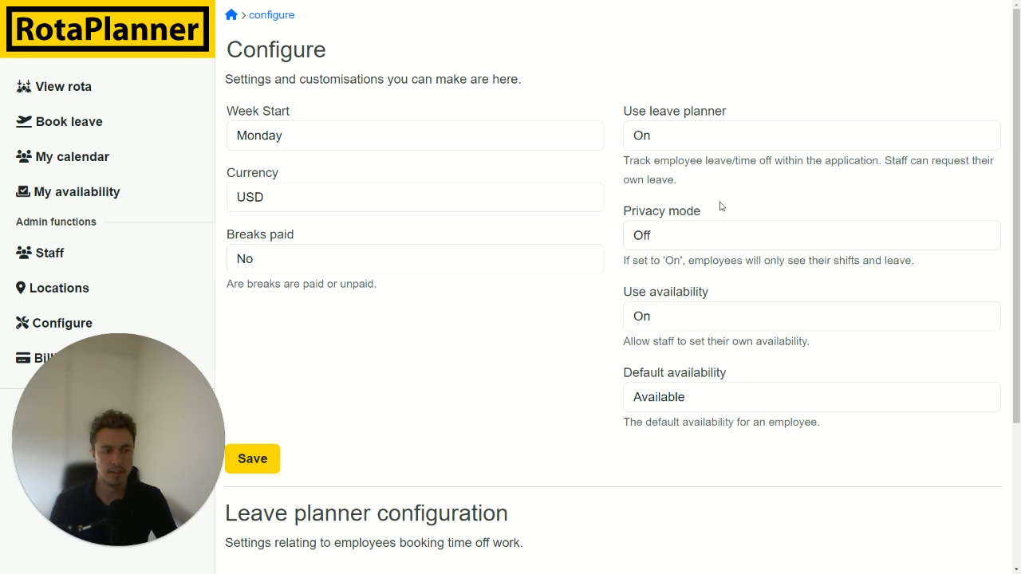
# - Browse past weeks in the personal calendar, going back six weeks and resetting before viewing two weeks ago, and return to the rota
pyautogui.click(69, 161)
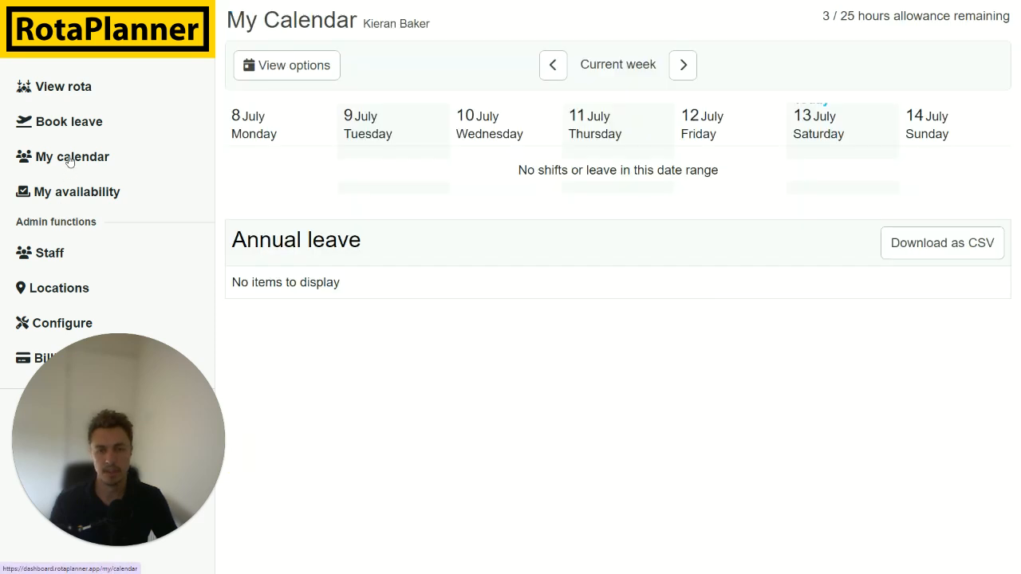
pyautogui.click(554, 70)
pyautogui.click(553, 70)
pyautogui.click(553, 70)
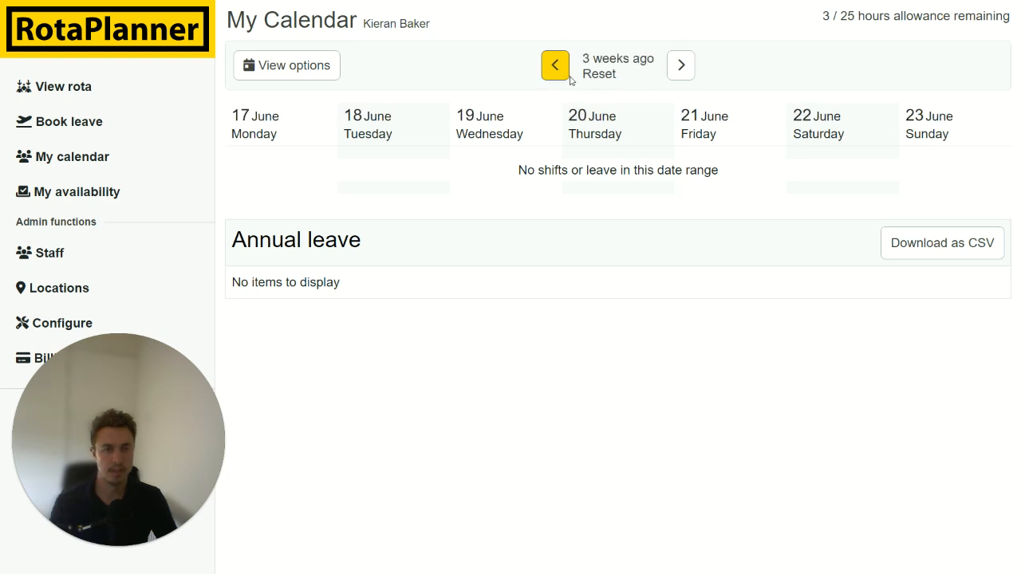
pyautogui.click(555, 65)
pyautogui.click(555, 66)
pyautogui.click(555, 65)
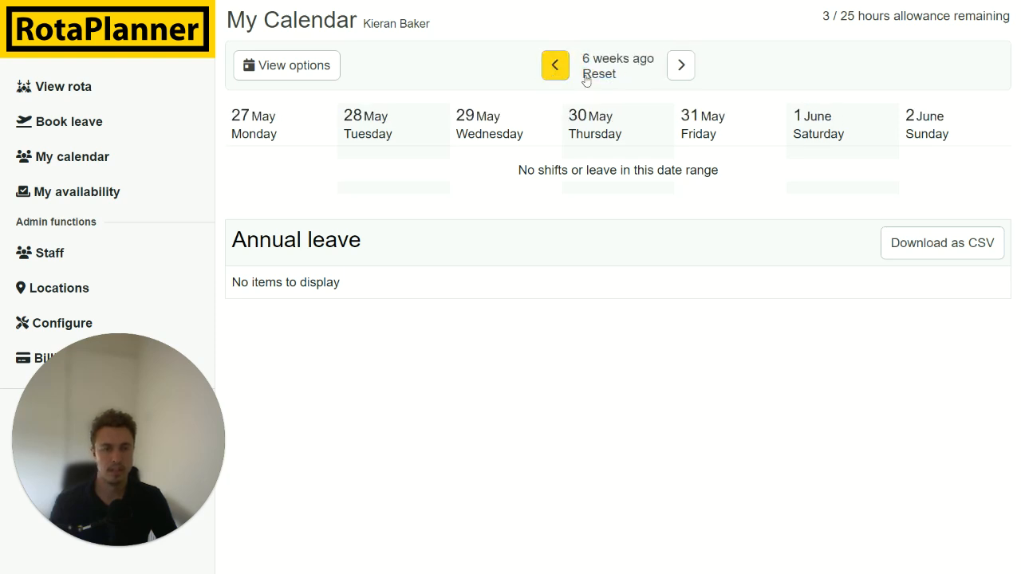
pyautogui.click(595, 74)
pyautogui.click(554, 65)
pyautogui.click(554, 66)
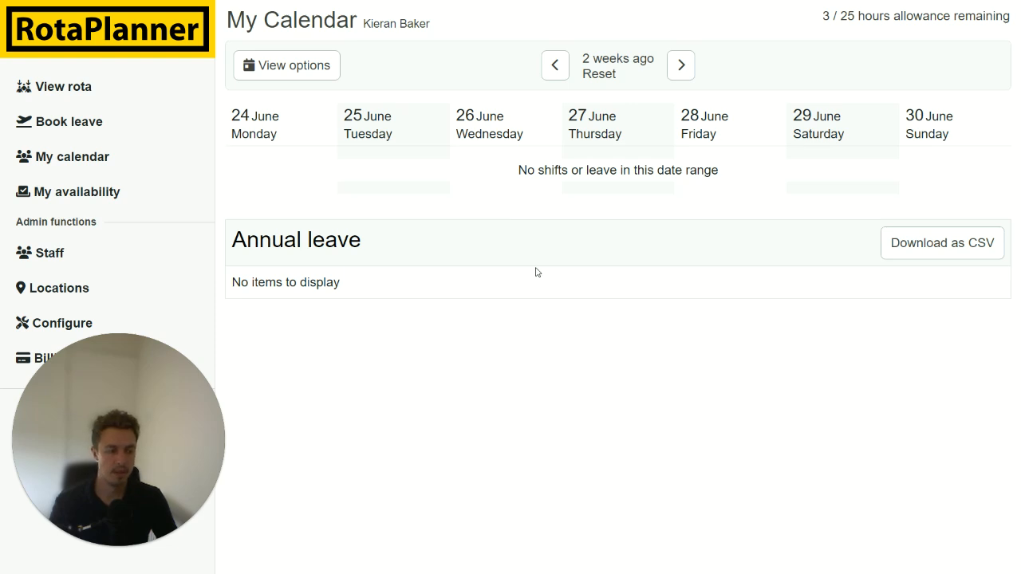
pyautogui.click(126, 45)
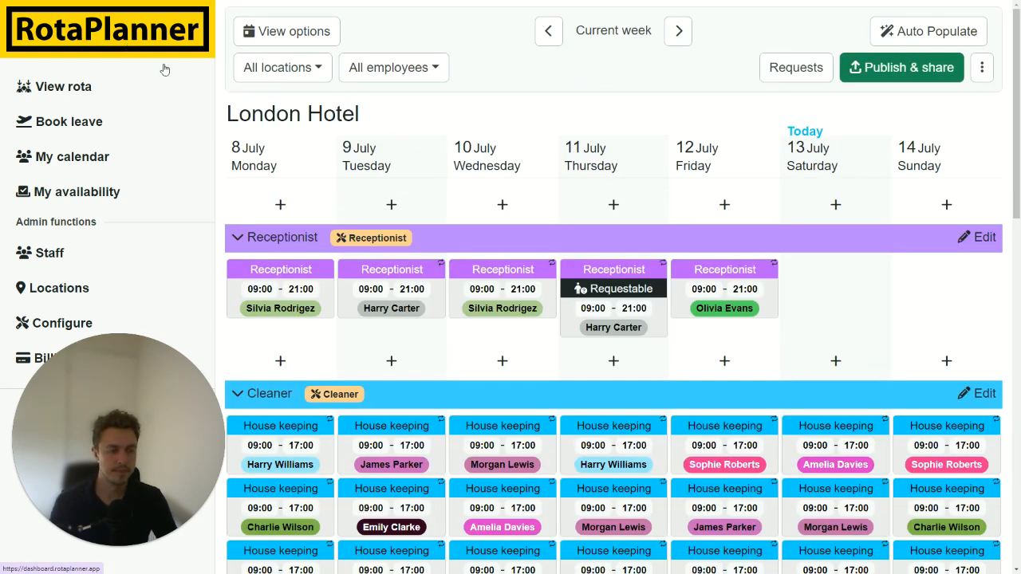
# - Review the share link, PDF and CSV options for sharing the current week's shifts
pyautogui.click(900, 67)
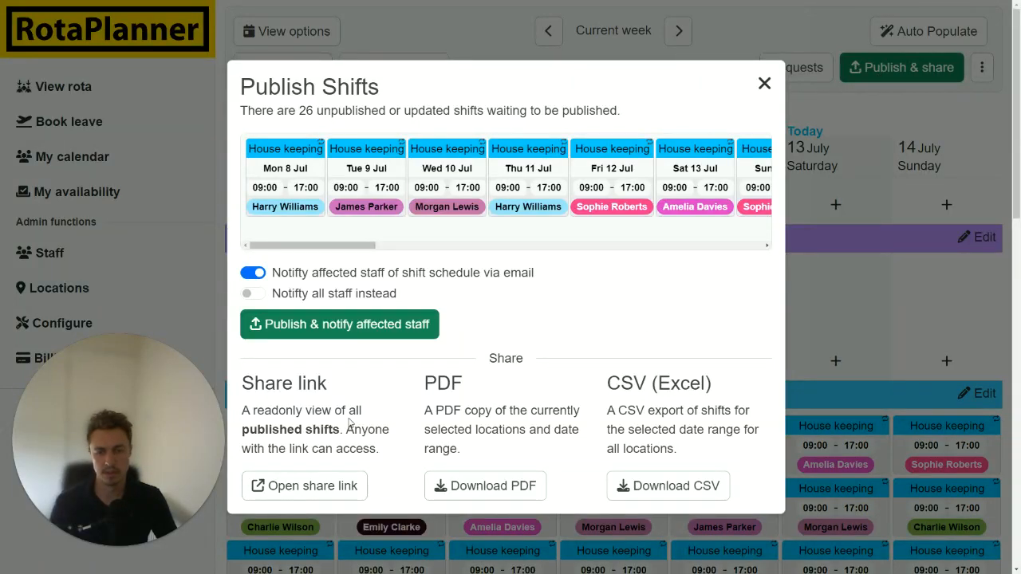
pyautogui.click(823, 315)
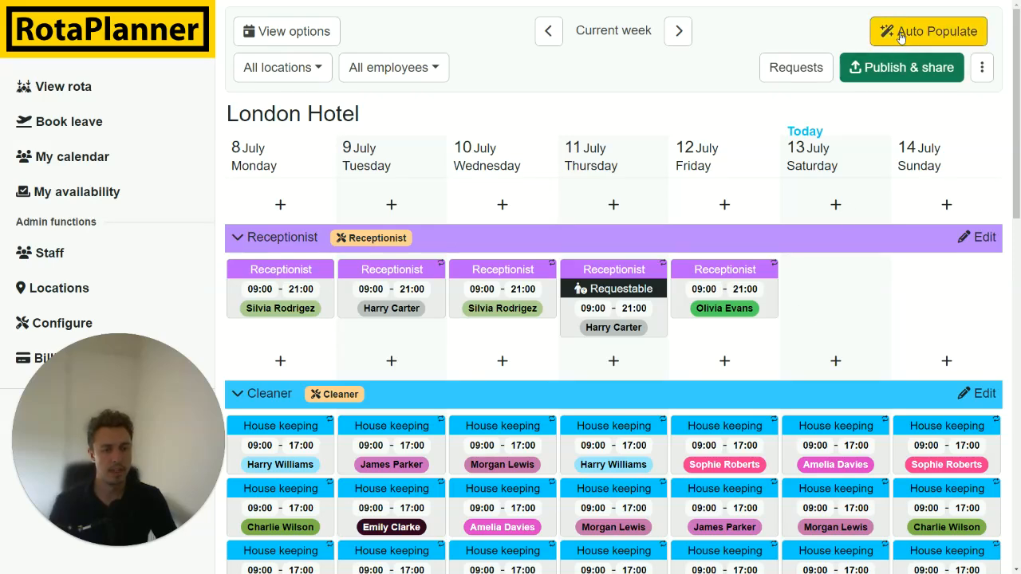
# - Auto populate the empty shifts for next week, 15 to 21 July, and close the dialog
pyautogui.click(677, 32)
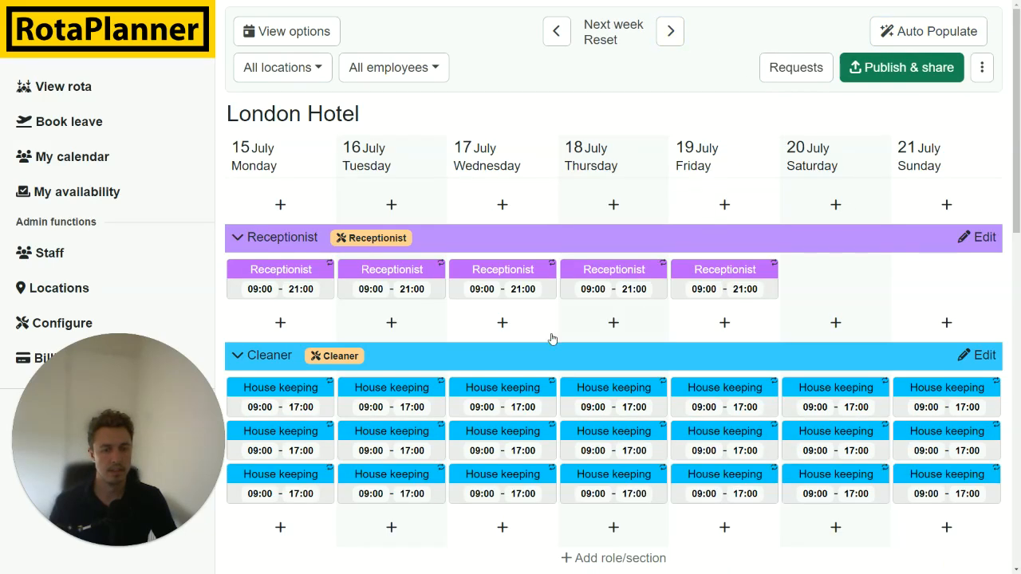
pyautogui.click(908, 41)
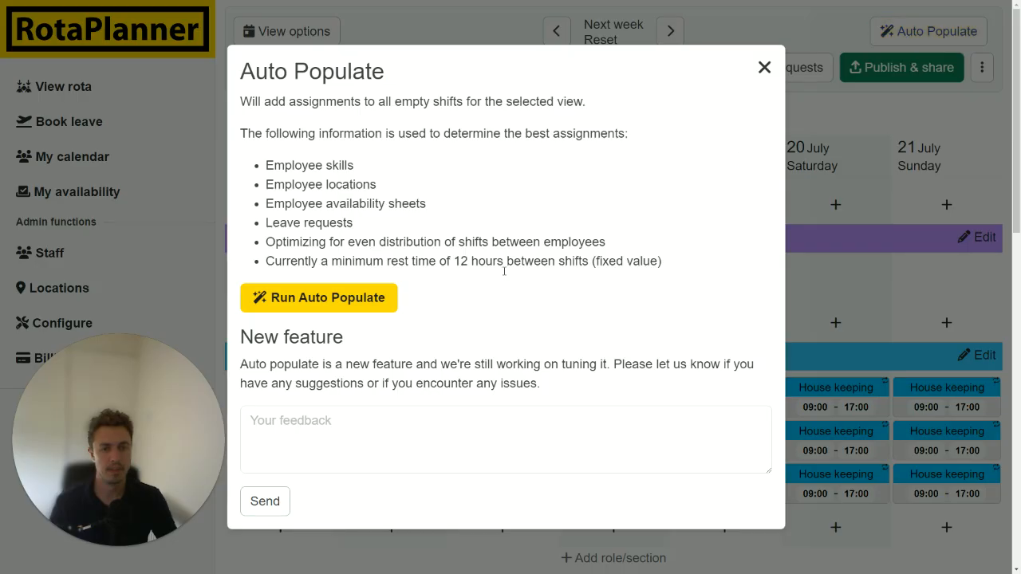
pyautogui.click(341, 305)
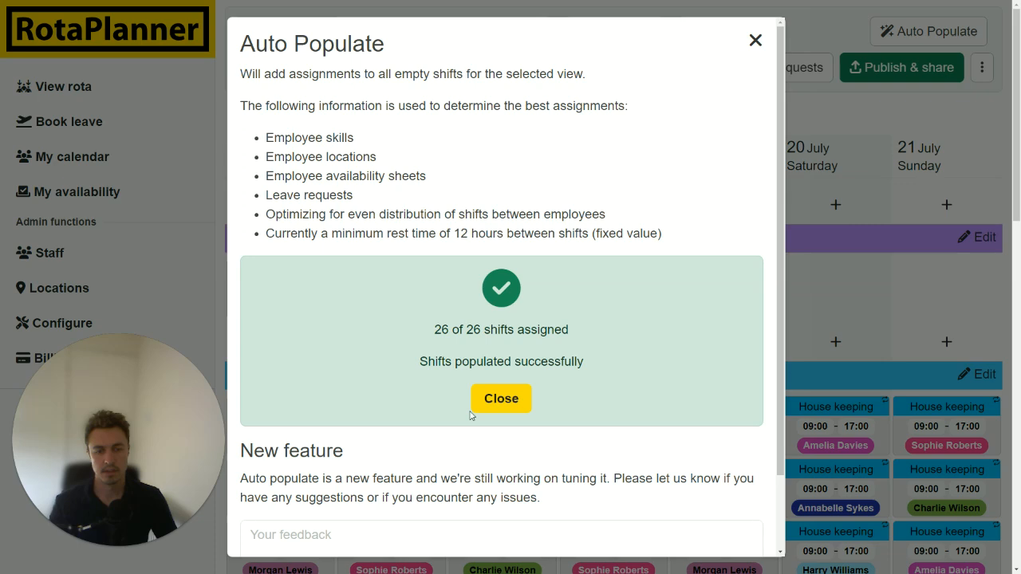
pyautogui.click(502, 402)
# - Review next week's shift assignments and the Receptionist section's skill requirements without changing them
pyautogui.scroll(-2, 506, 343)
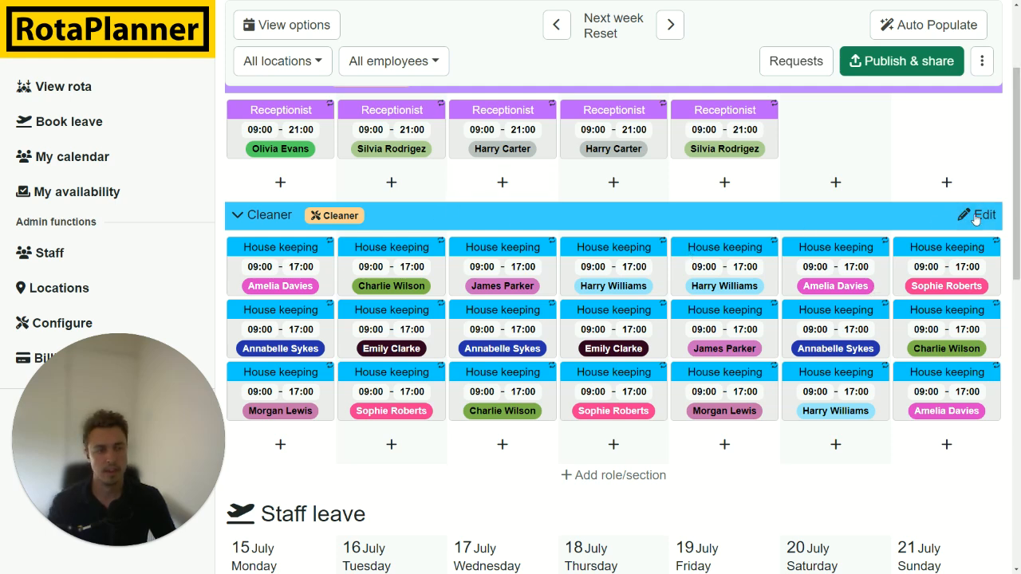
pyautogui.scroll(2, 938, 268)
pyautogui.scroll(-1, 814, 299)
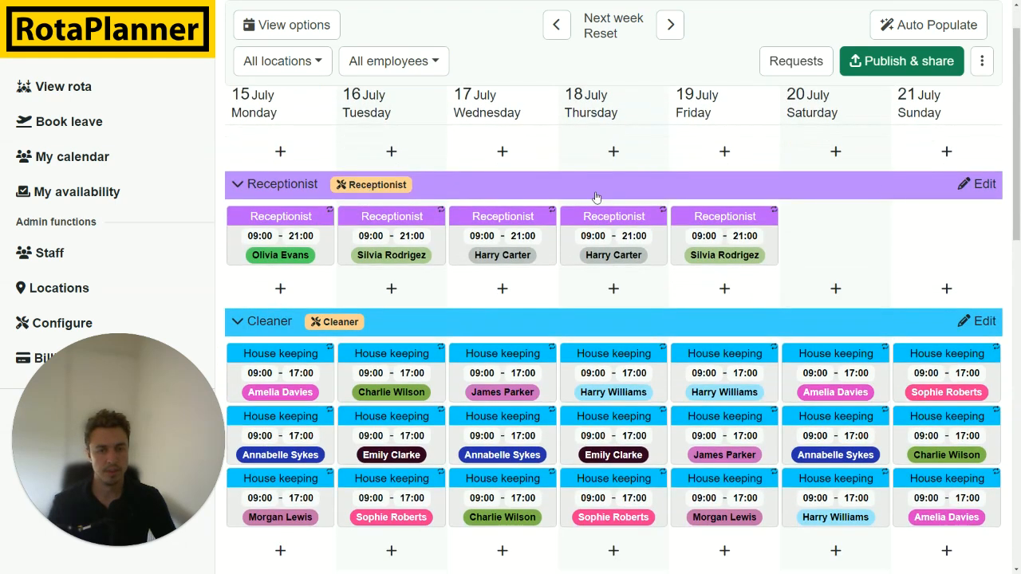
pyautogui.click(980, 184)
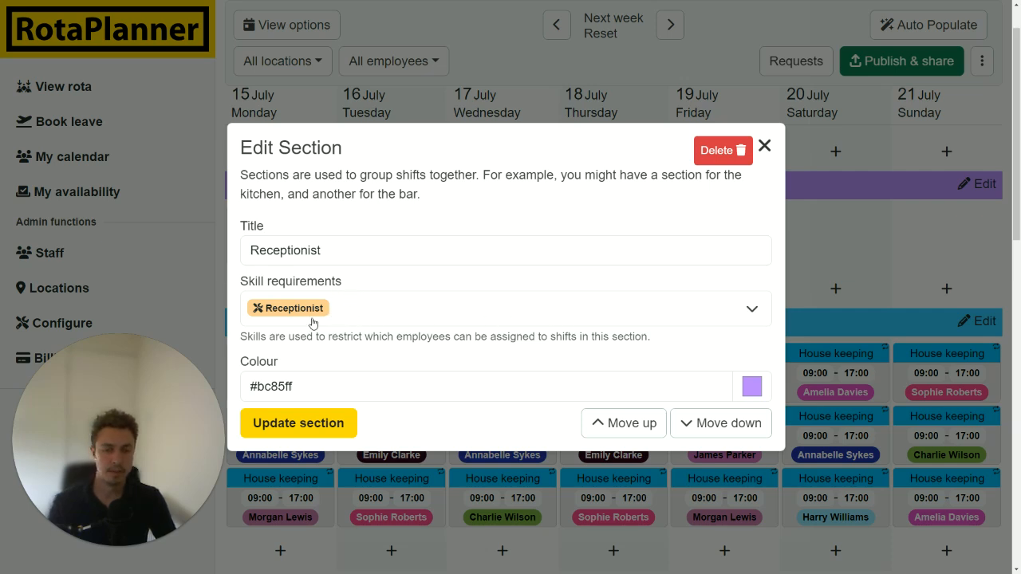
pyautogui.press('Escape')
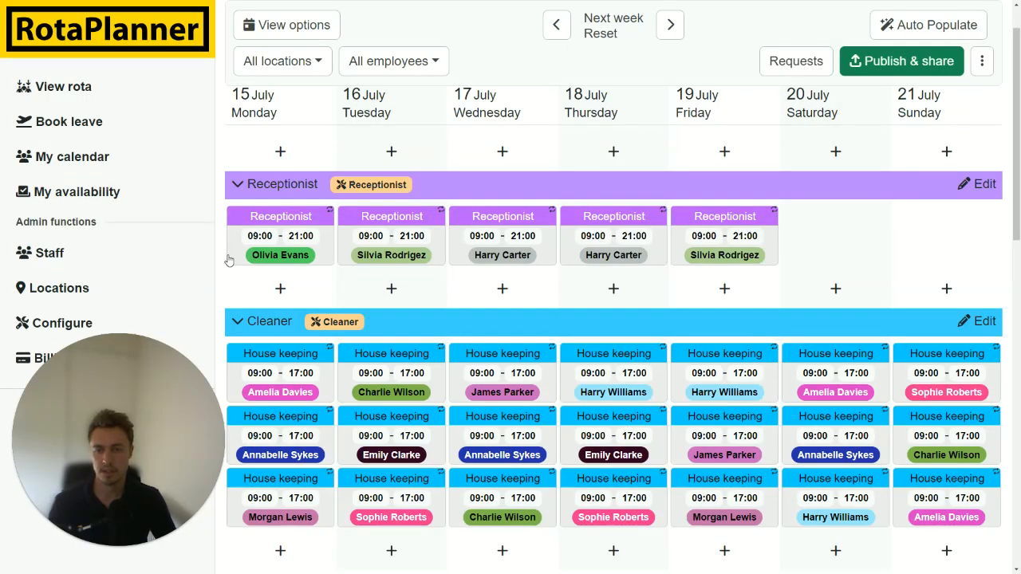
# - Open the staff list and go to the profile of the third employee, a cleaner
pyautogui.click(62, 255)
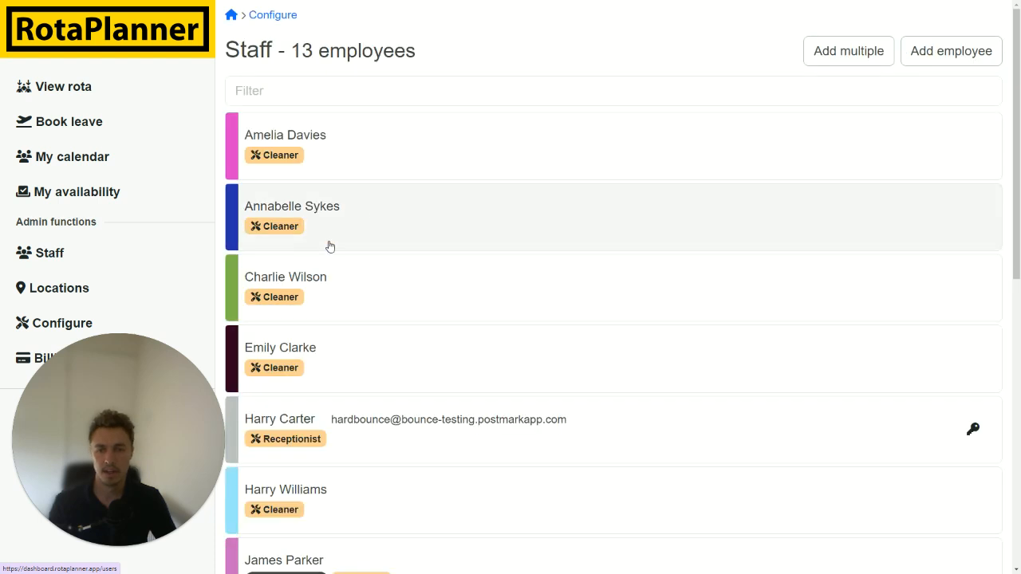
pyautogui.tripleClick(485, 290)
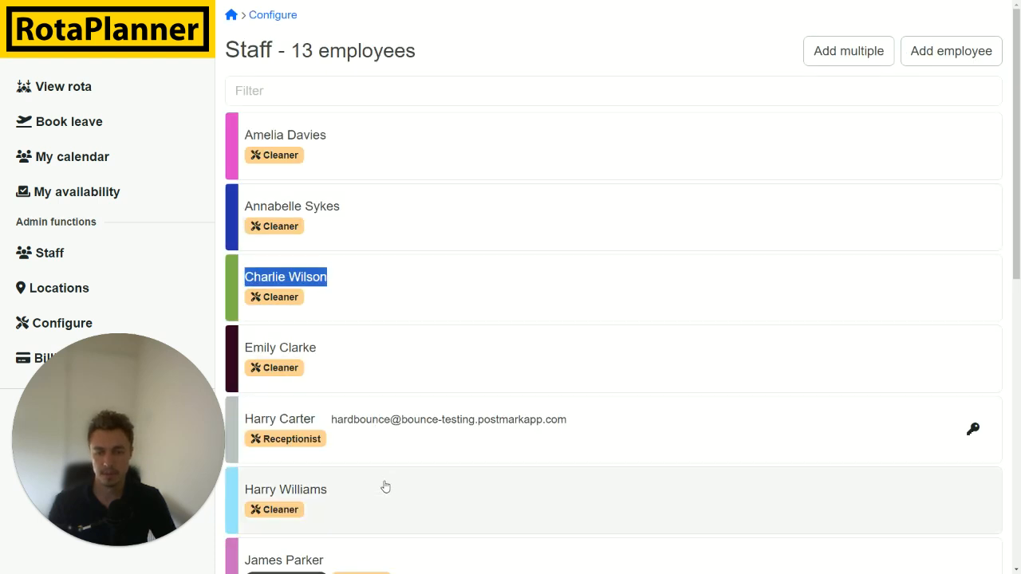
pyautogui.click(388, 318)
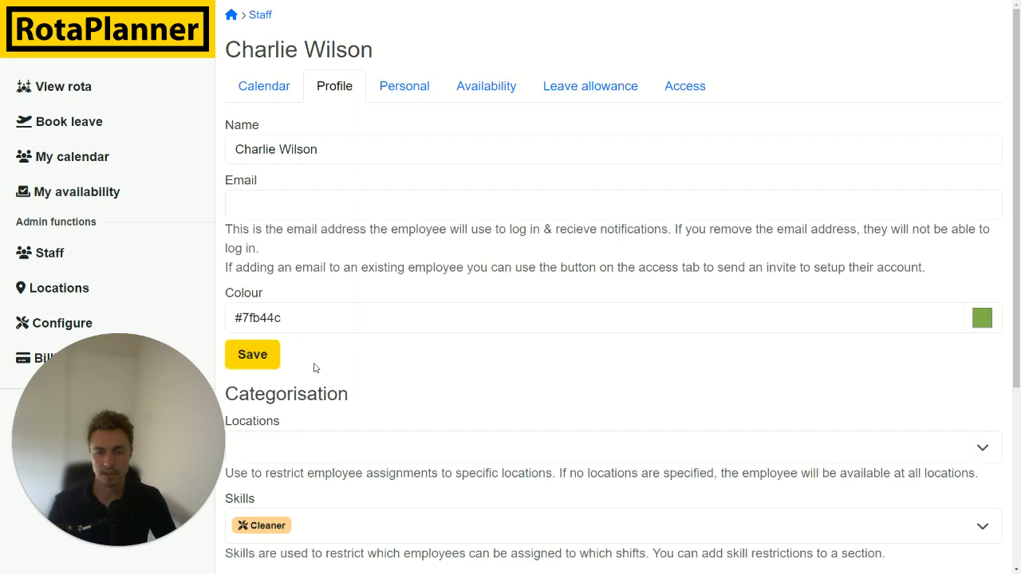
# - Review the employee's location, skill, label and contracted hours settings, checking the available locations without selecting one
pyautogui.scroll(-3, 315, 367)
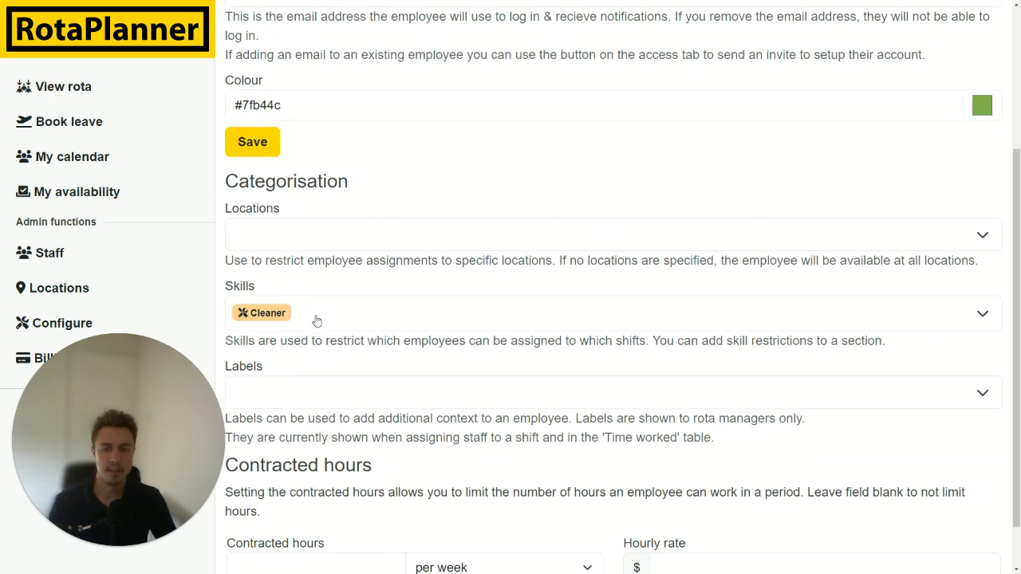
pyautogui.click(320, 246)
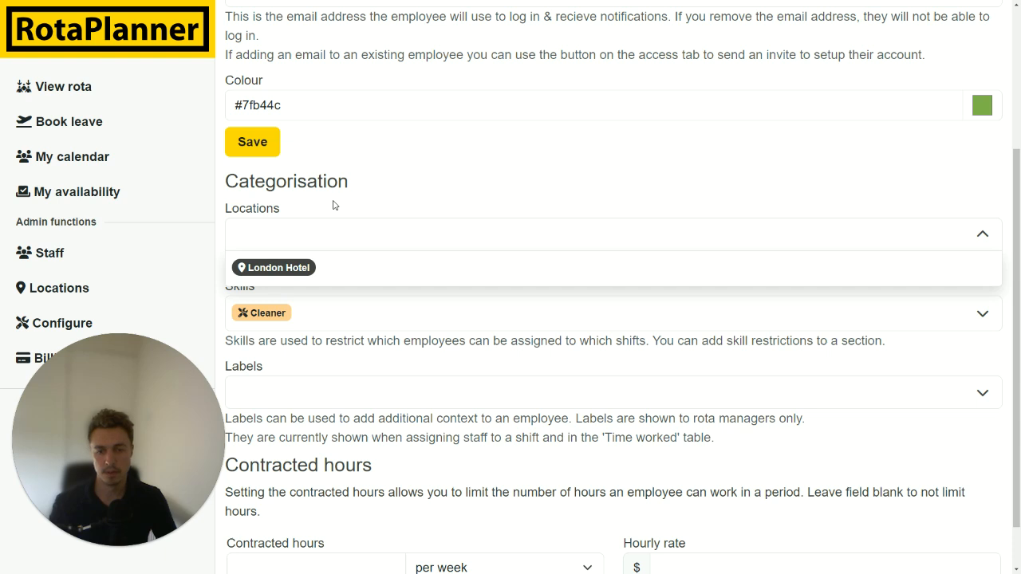
pyautogui.click(363, 197)
pyautogui.click(337, 245)
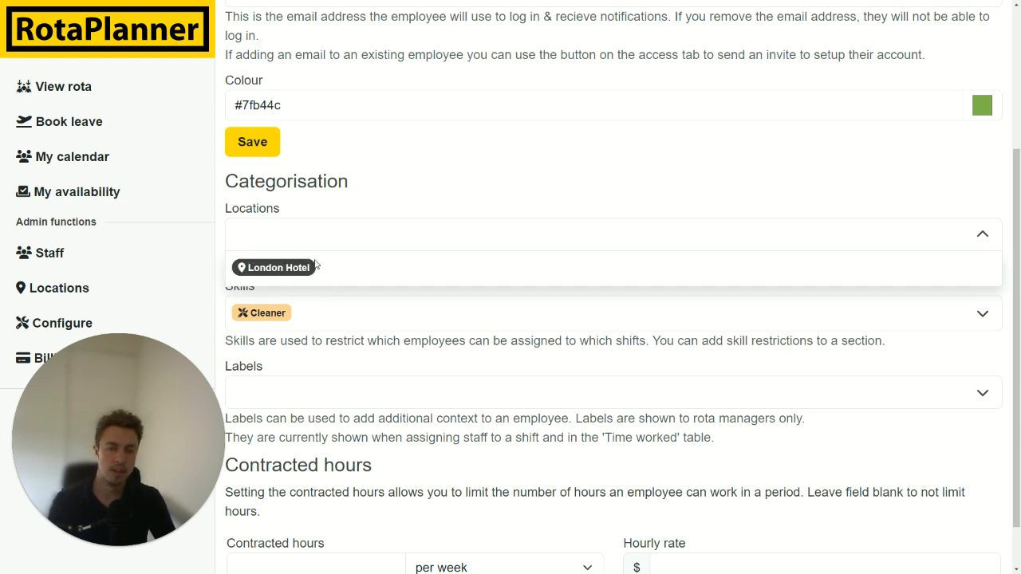
pyautogui.click(347, 210)
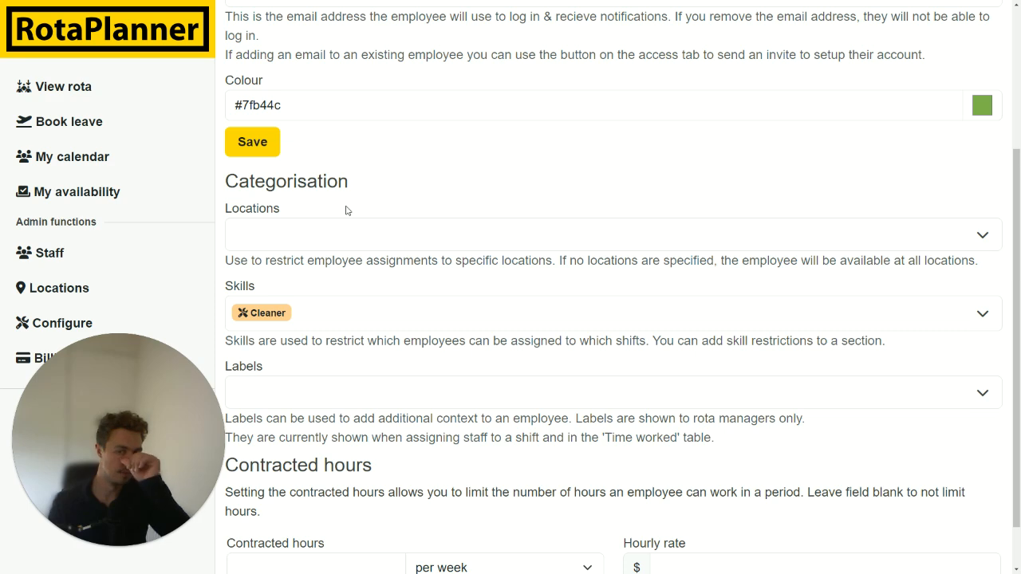
pyautogui.scroll(-1, 399, 271)
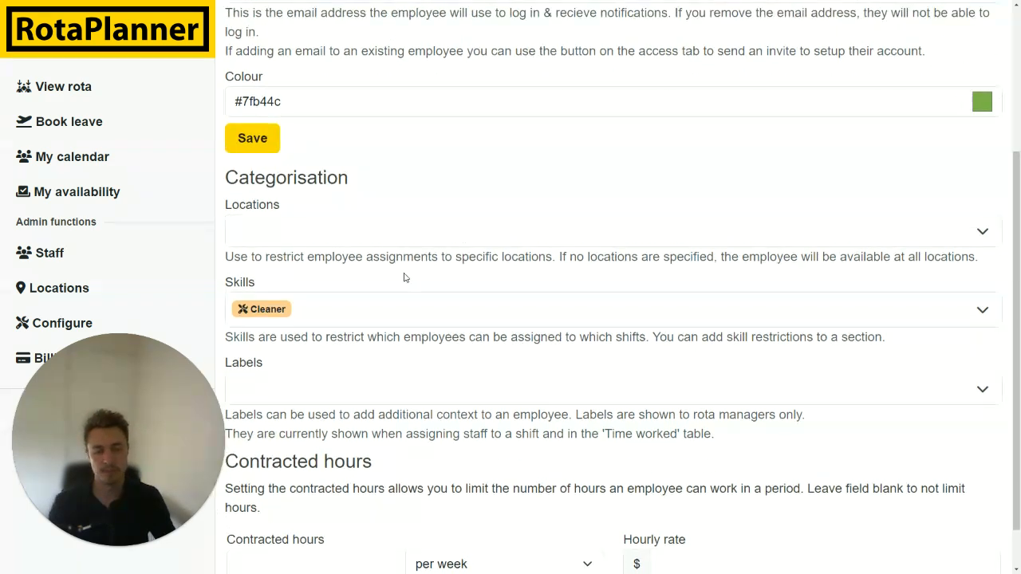
pyautogui.scroll(-1, 427, 351)
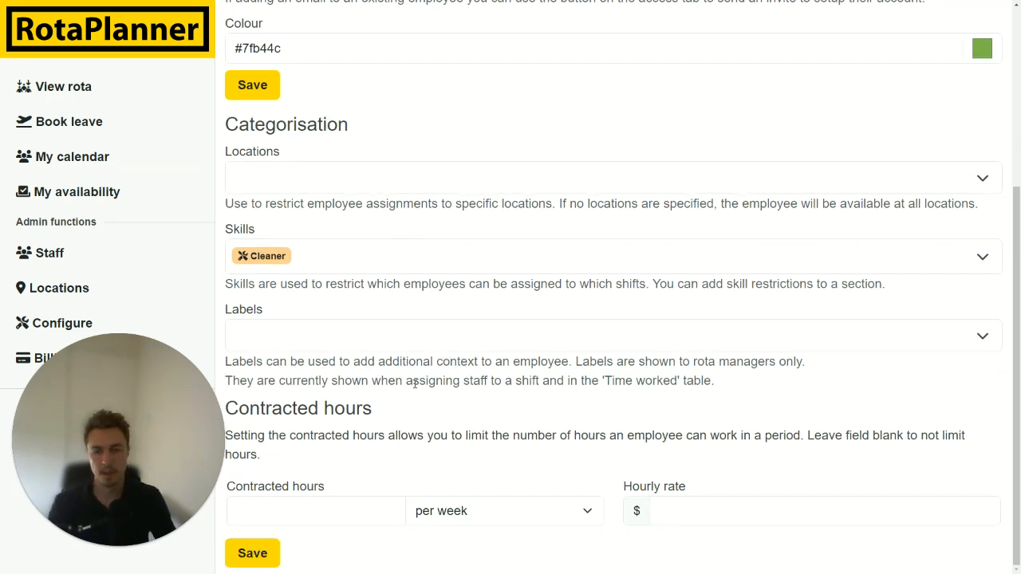
pyautogui.scroll(4, 413, 383)
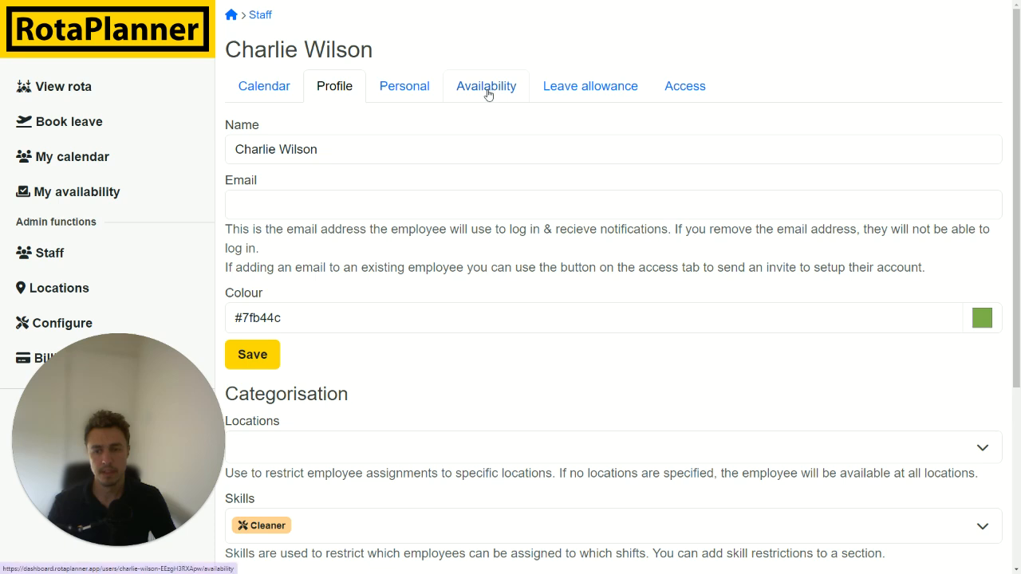
# - Mark the employee as unavailable from Monday 8 July to Thursday 11 July in their weekly availability
pyautogui.click(488, 95)
pyautogui.scroll(-2, 434, 332)
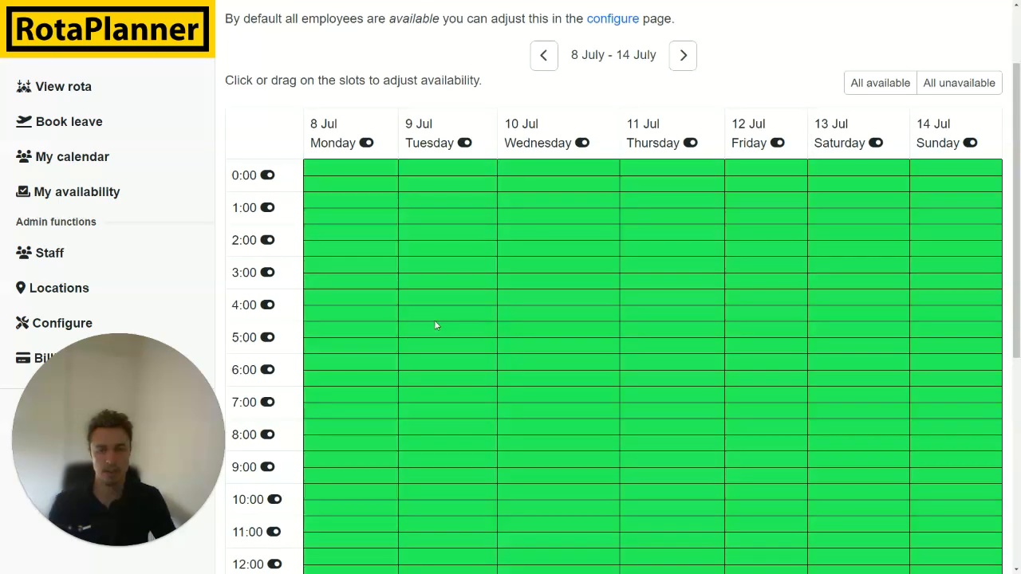
pyautogui.click(369, 149)
pyautogui.click(410, 143)
pyautogui.click(530, 149)
pyautogui.click(644, 153)
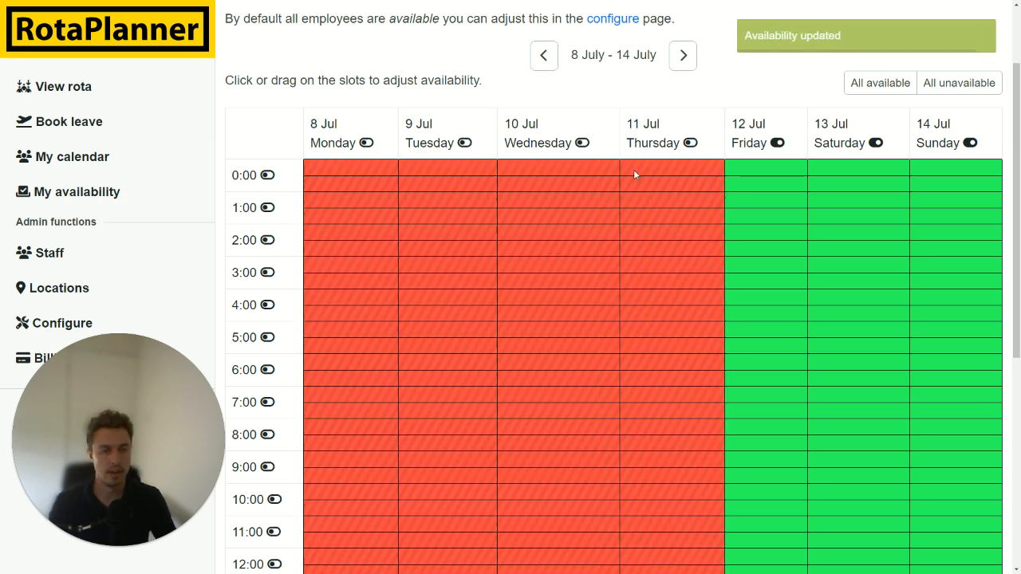
# - Make the employee available again for all hours from Monday 8 July to Thursday 11 July
pyautogui.click(645, 144)
pyautogui.click(551, 145)
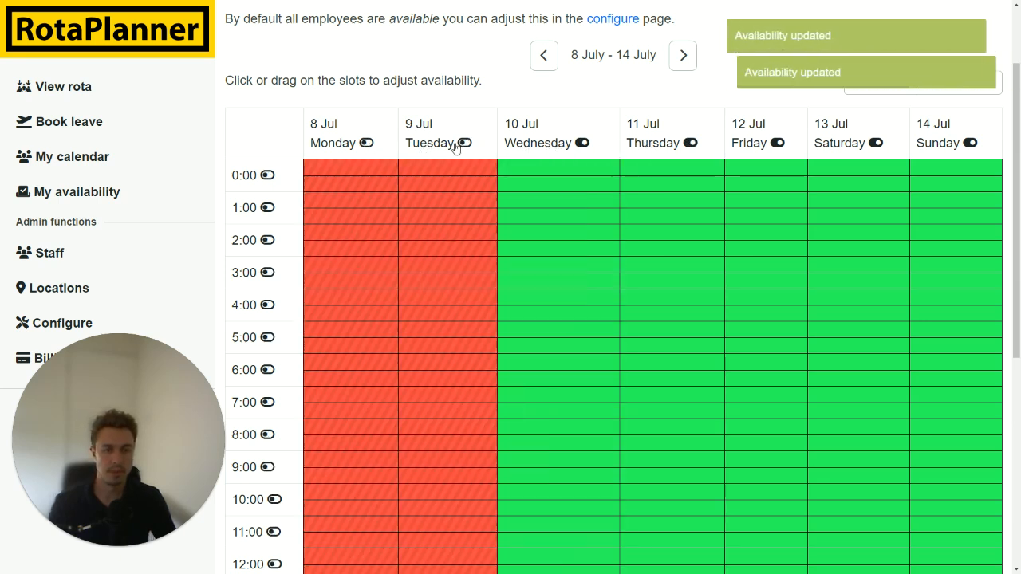
pyautogui.click(463, 144)
pyautogui.click(366, 144)
pyautogui.scroll(-4, 275, 323)
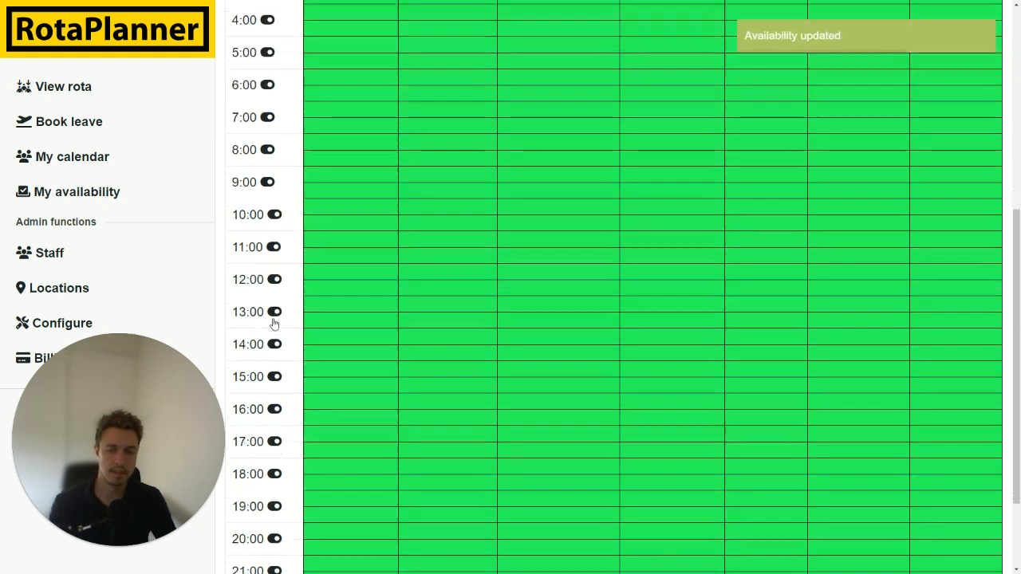
pyautogui.scroll(5, 273, 323)
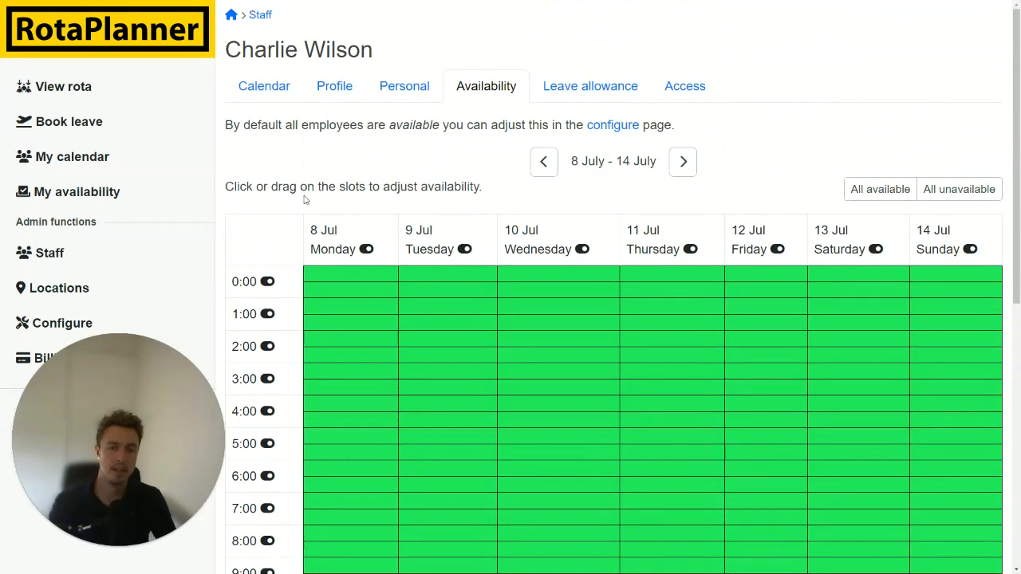
# - Return to the current week's rota and examine the Staff leave section below the shifts
pyautogui.click(108, 36)
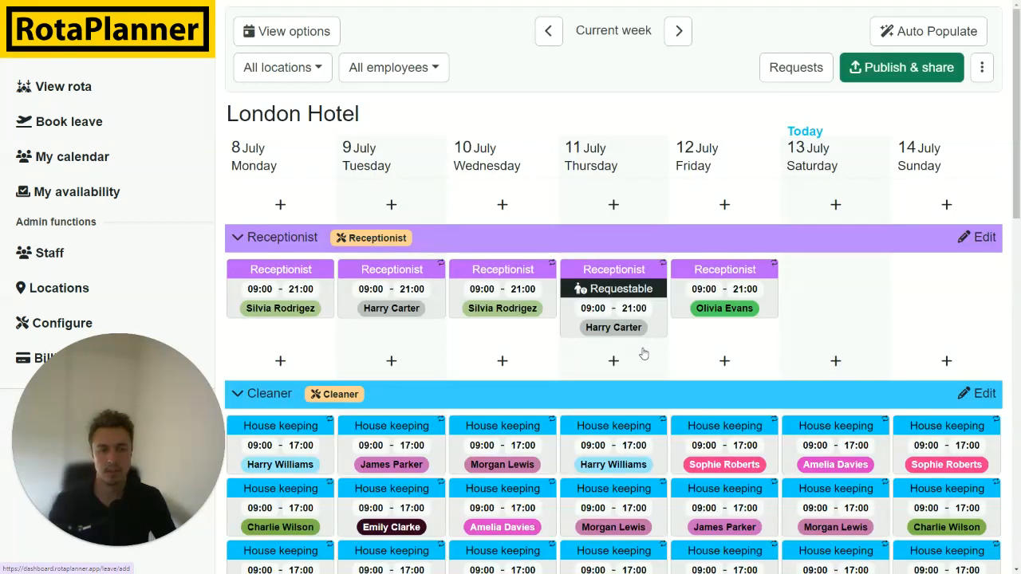
pyautogui.scroll(-3, 656, 343)
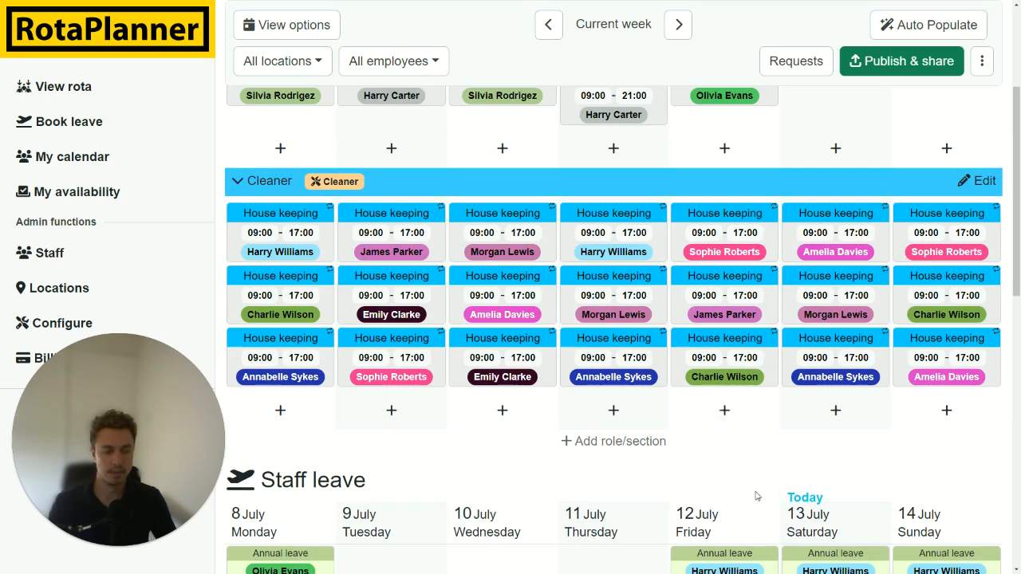
pyautogui.scroll(-2, 736, 569)
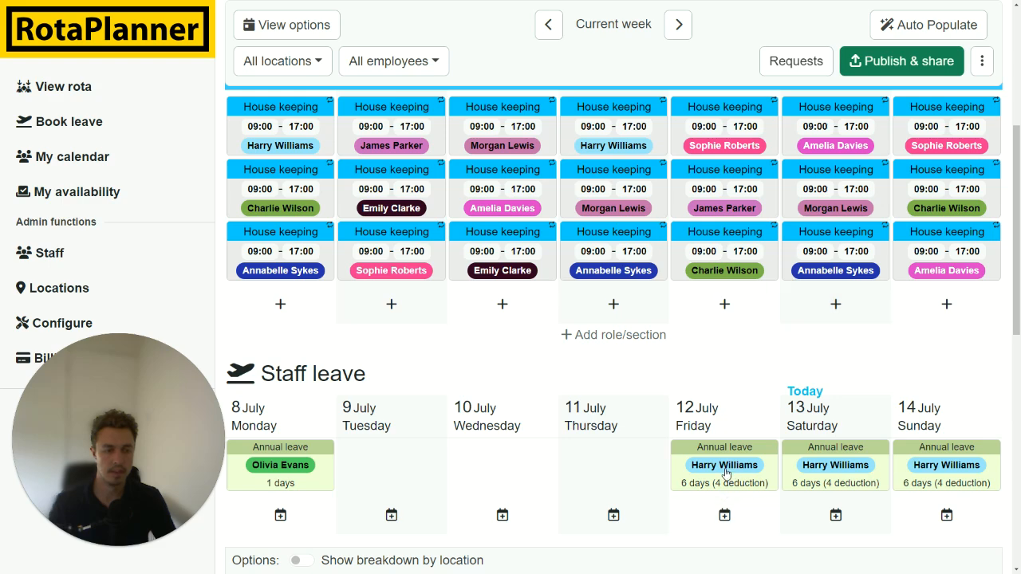
# - Check the assignment options of Friday 12 July's third House keeping shift for staff on leave, and close it without changes
pyautogui.click(766, 273)
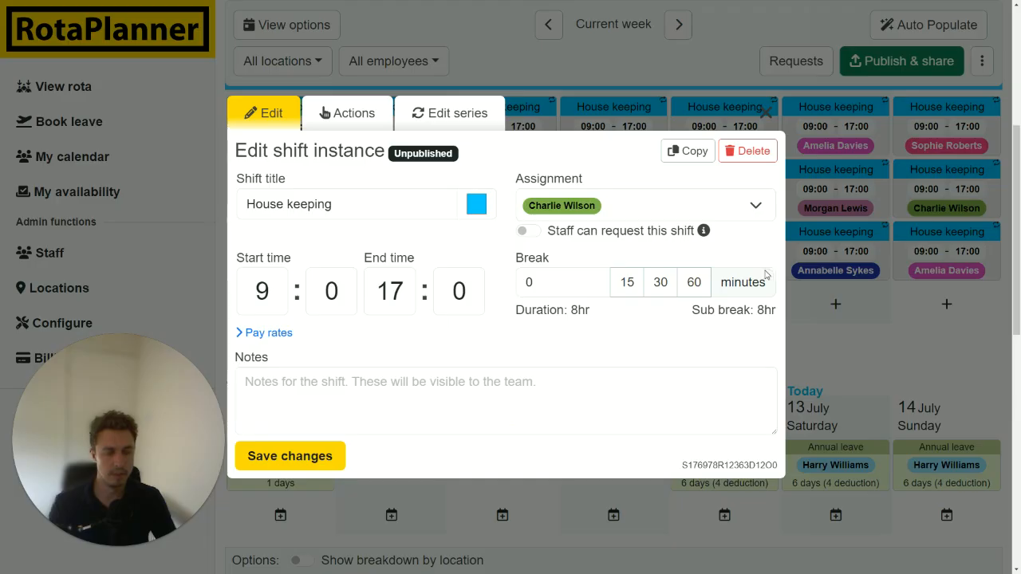
pyautogui.click(658, 221)
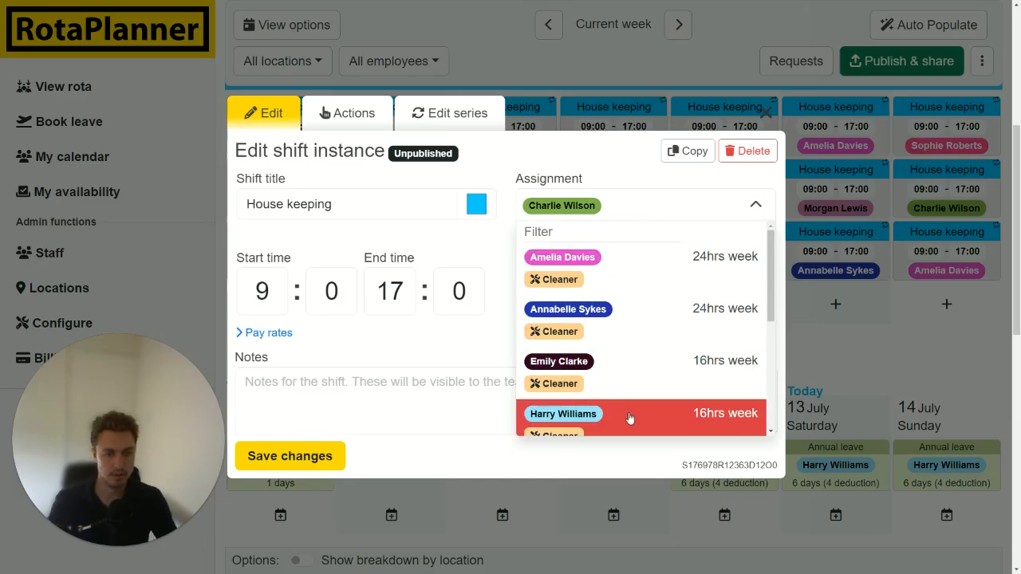
pyautogui.scroll(-1, 628, 423)
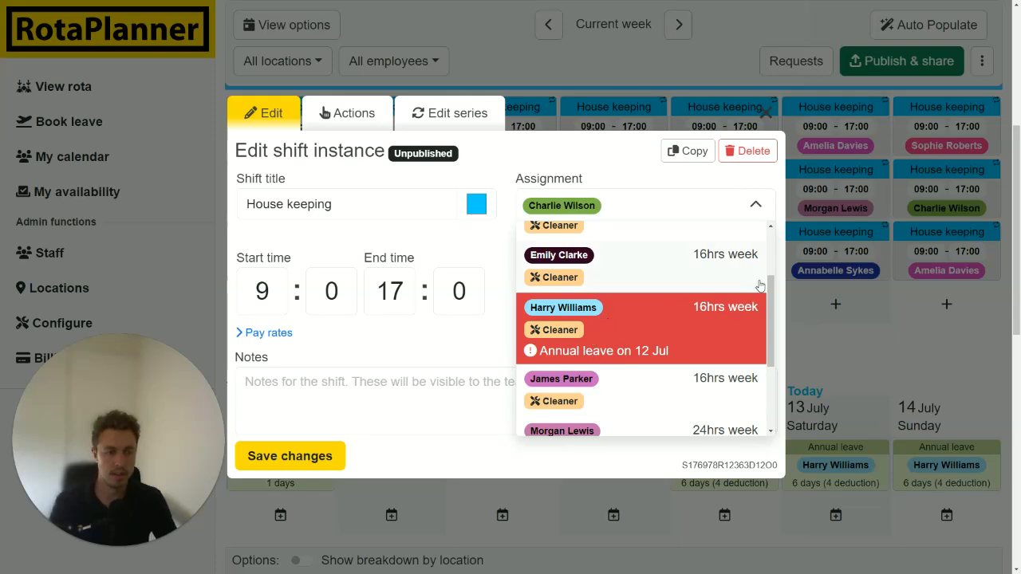
pyautogui.click(836, 325)
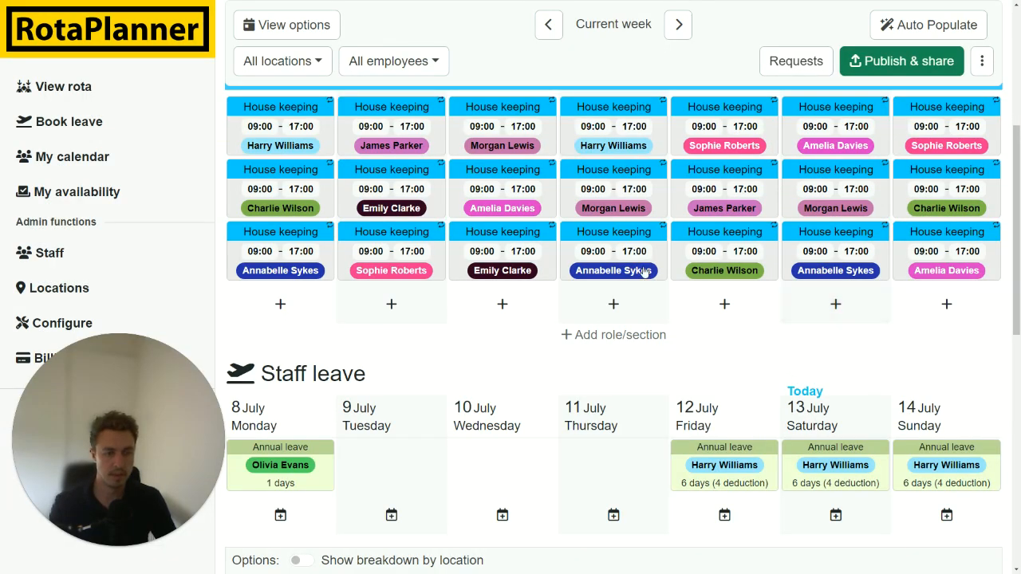
# - Book a single full day of annual leave on 11/07/2024 for the cleaner assigned to Thursday's third House keeping shift
pyautogui.click(614, 516)
pyautogui.click(555, 63)
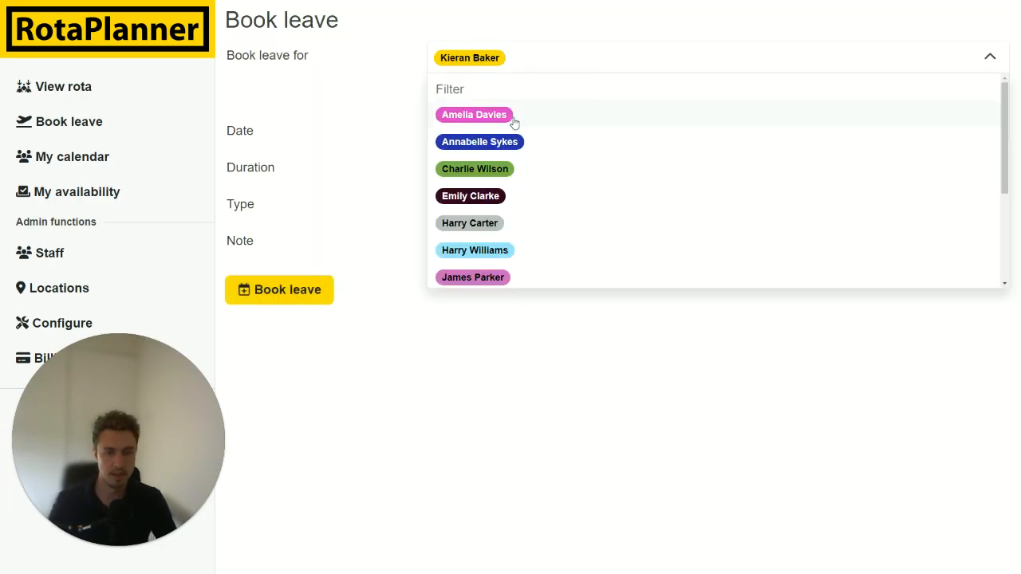
pyautogui.click(511, 141)
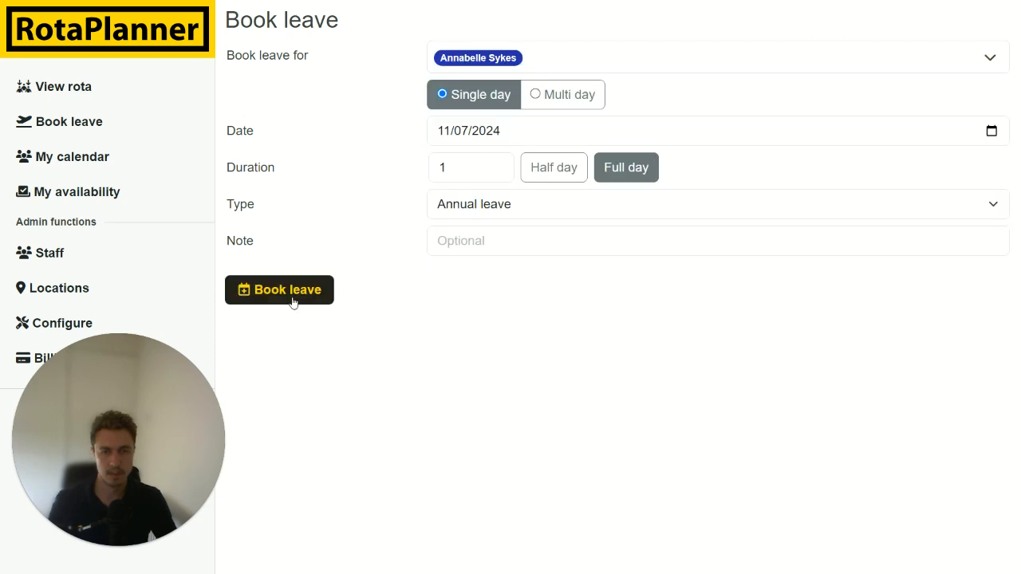
pyautogui.click(297, 294)
# - Inspect Thursday's third House keeping shift for the leave conflict and close it without changes
pyautogui.scroll(-3, 425, 397)
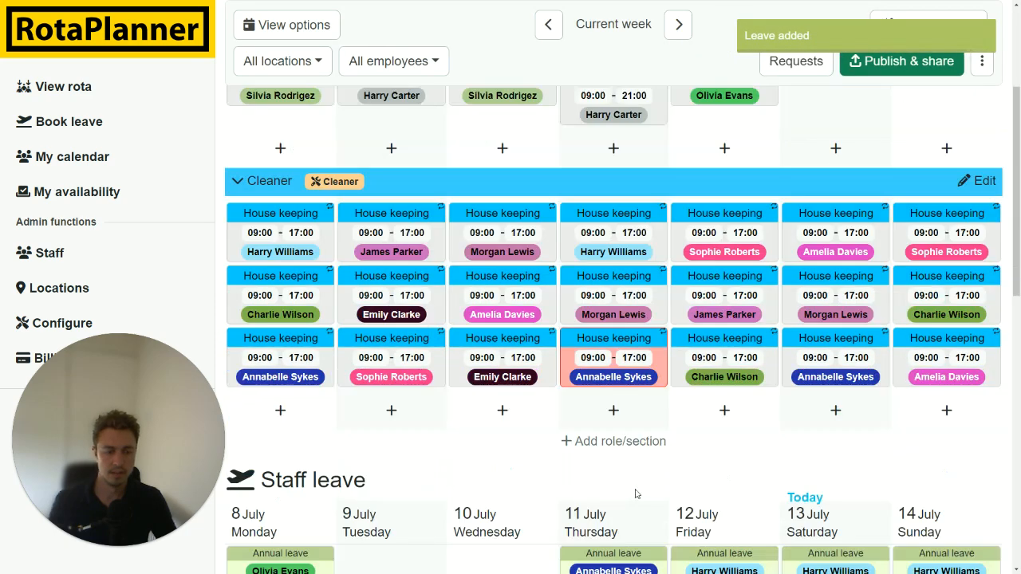
pyautogui.click(662, 359)
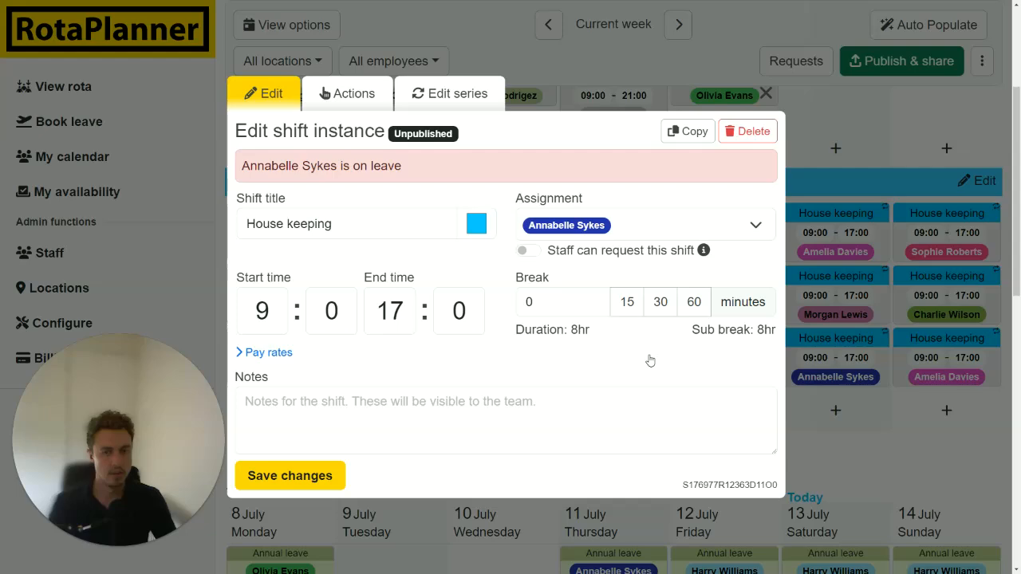
pyautogui.click(844, 274)
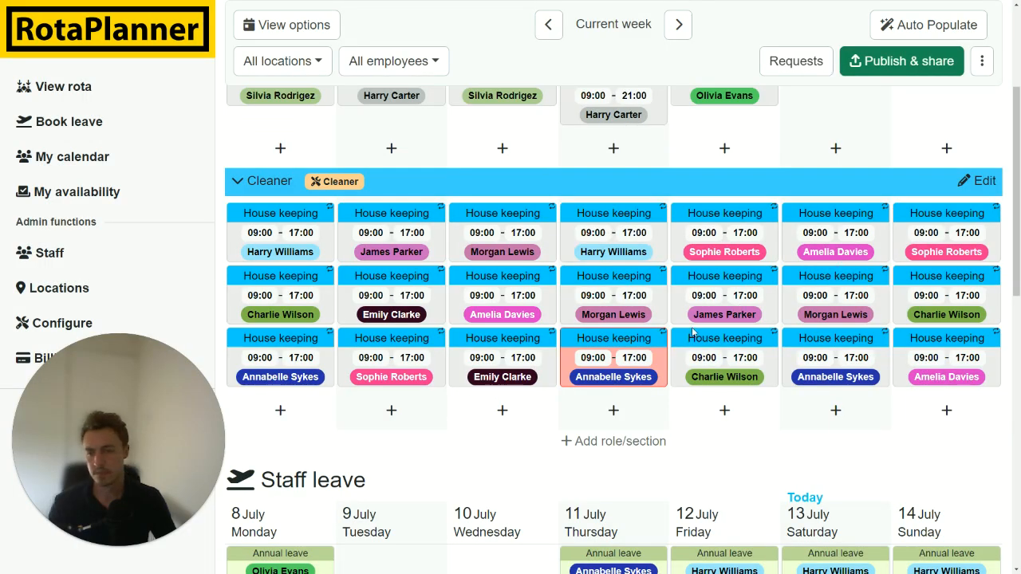